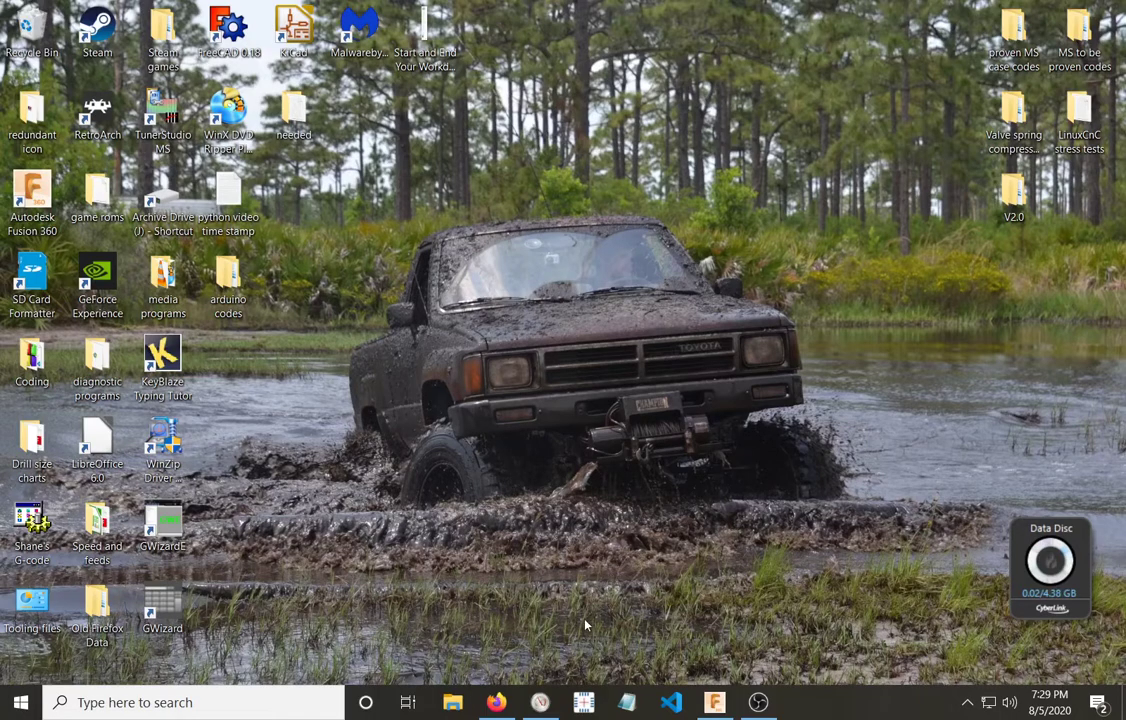
pyautogui.click(498, 703)
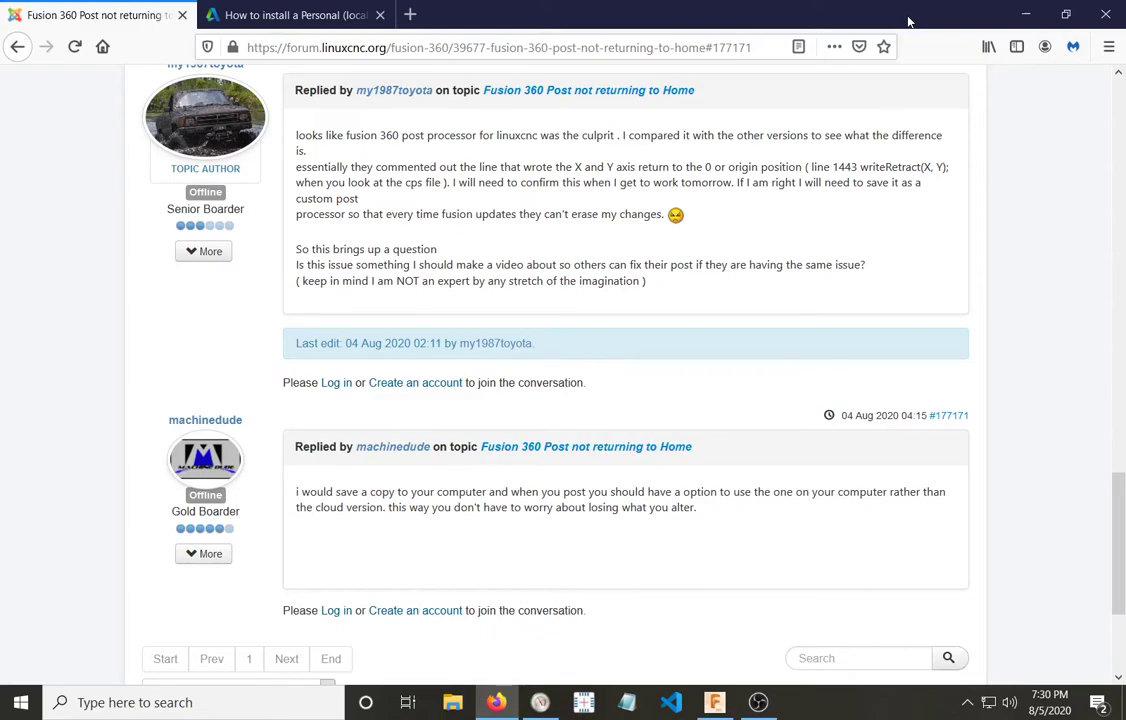
pyautogui.click(715, 707)
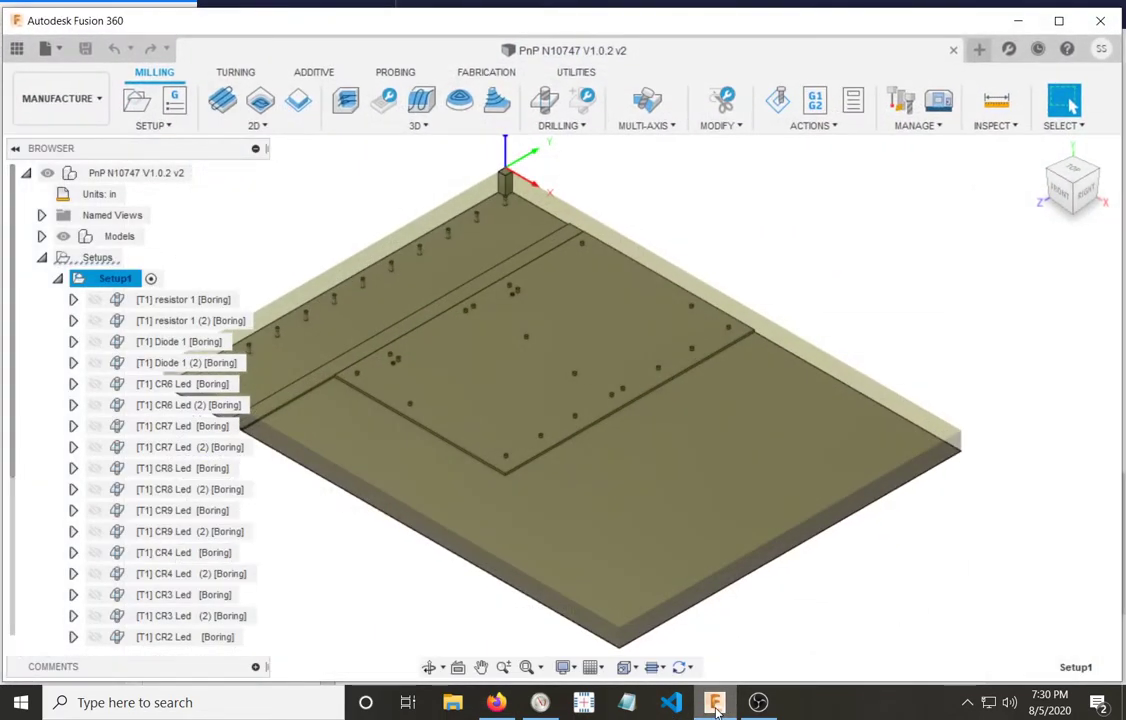
pyautogui.click(506, 708)
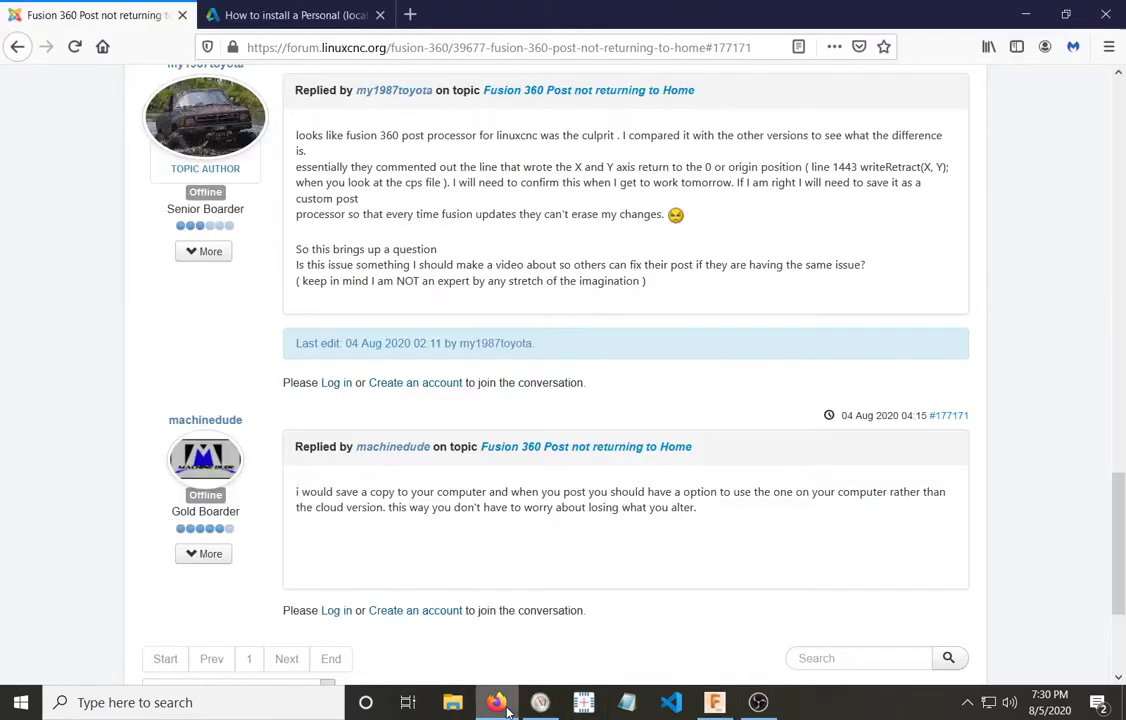
# Step: Read the Autodesk article on installing a Personal (local) Post Processor, scrolling down and back up
pyautogui.click(284, 18)
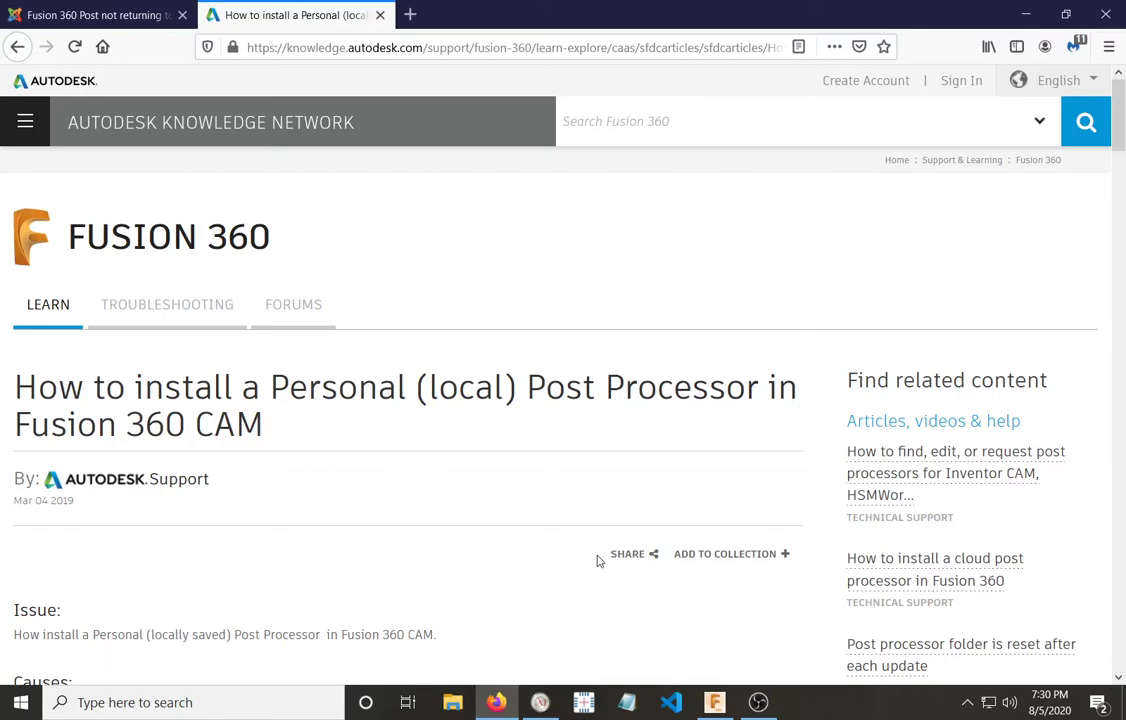
pyautogui.scroll(-5, 409, 488)
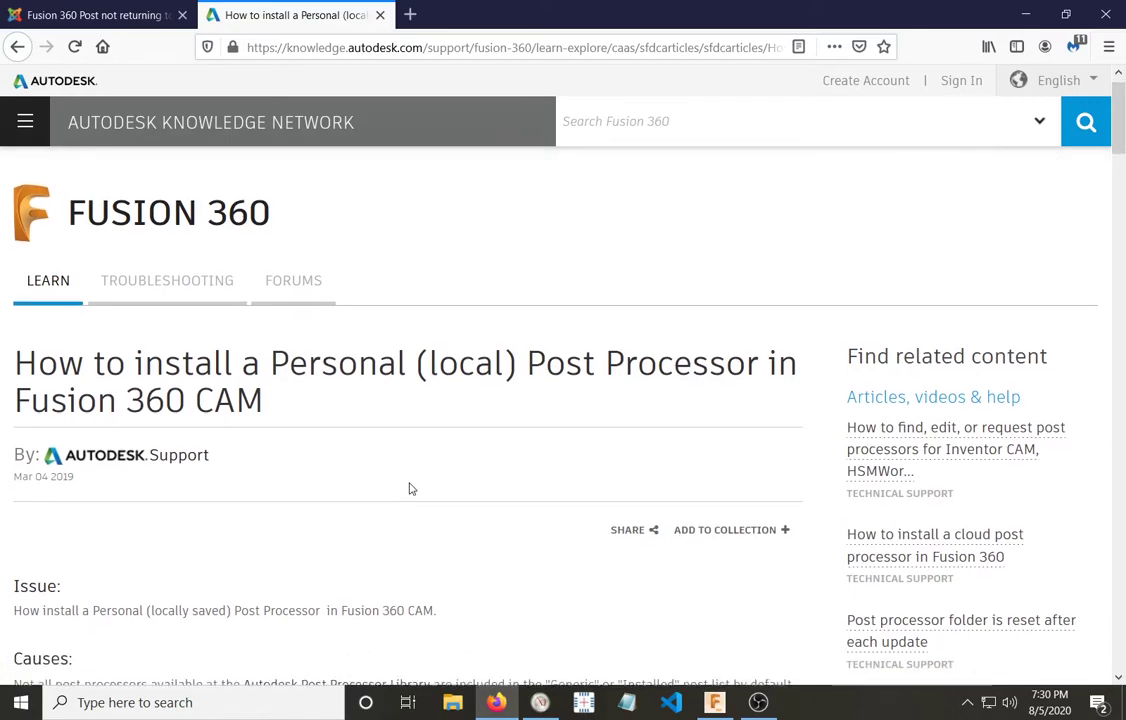
pyautogui.scroll(-4, 409, 486)
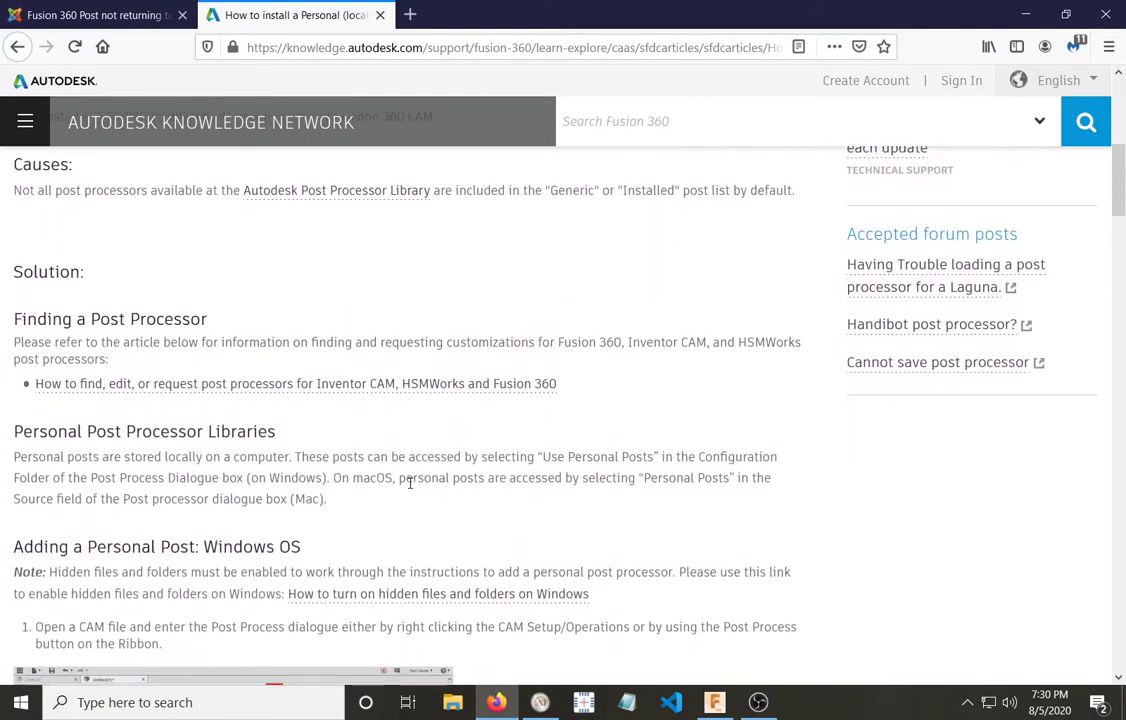
pyautogui.scroll(-7, 409, 488)
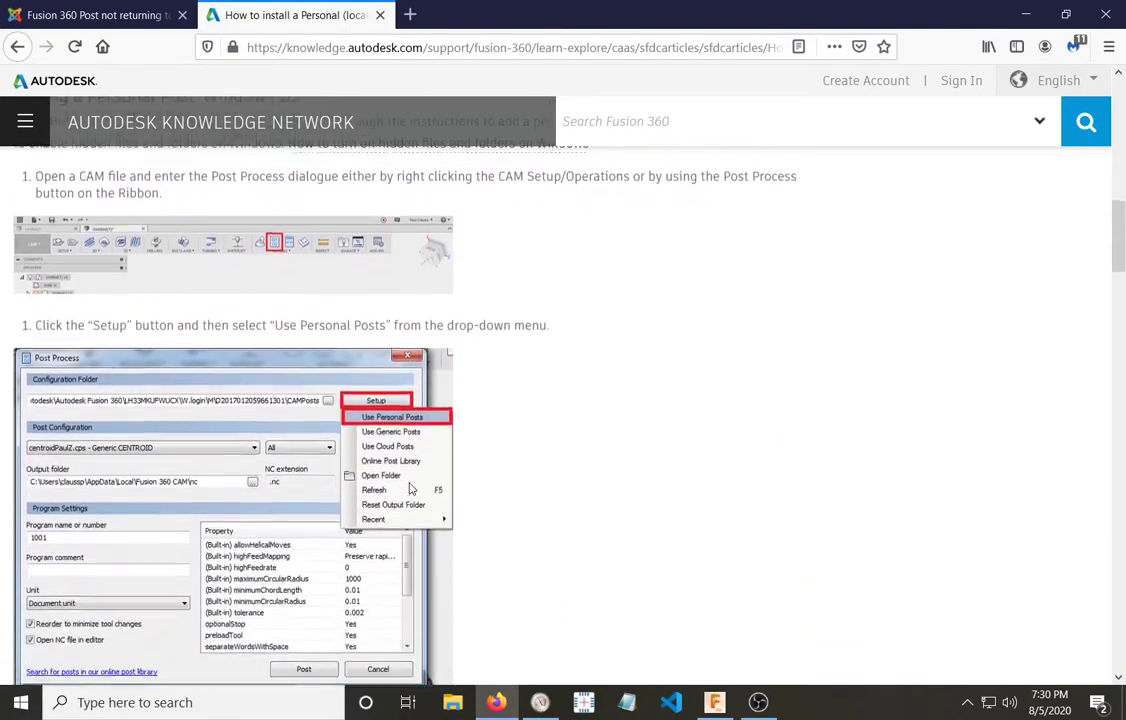
pyautogui.scroll(-6, 409, 488)
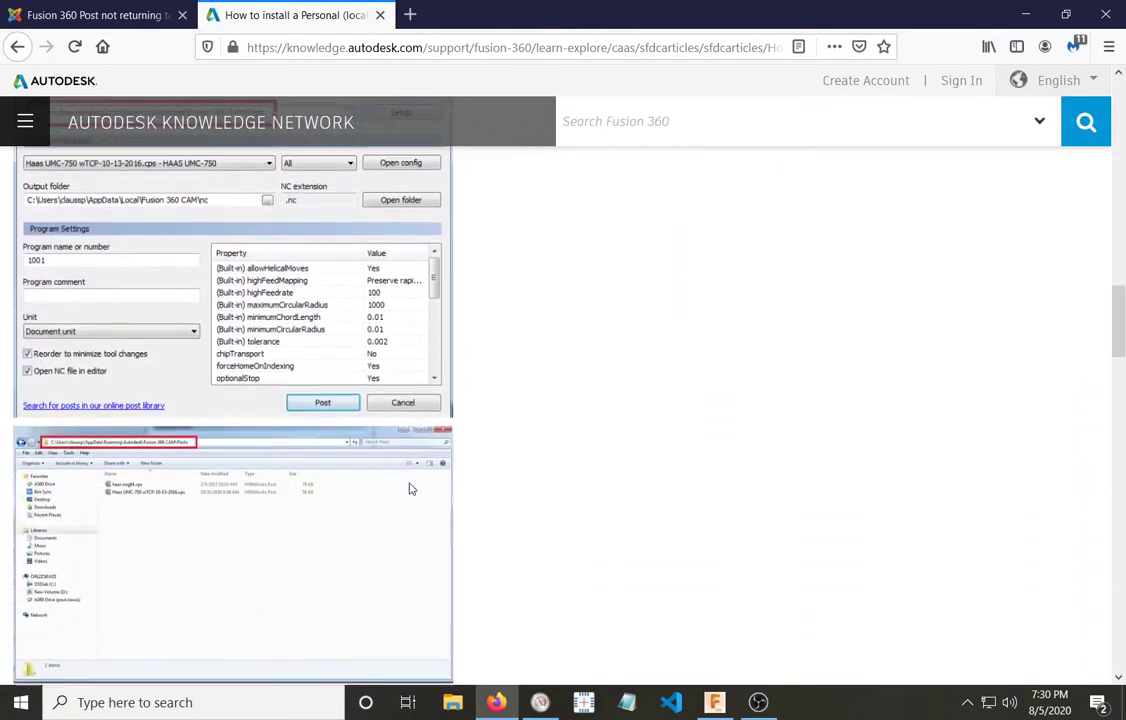
pyautogui.scroll(15, 648, 385)
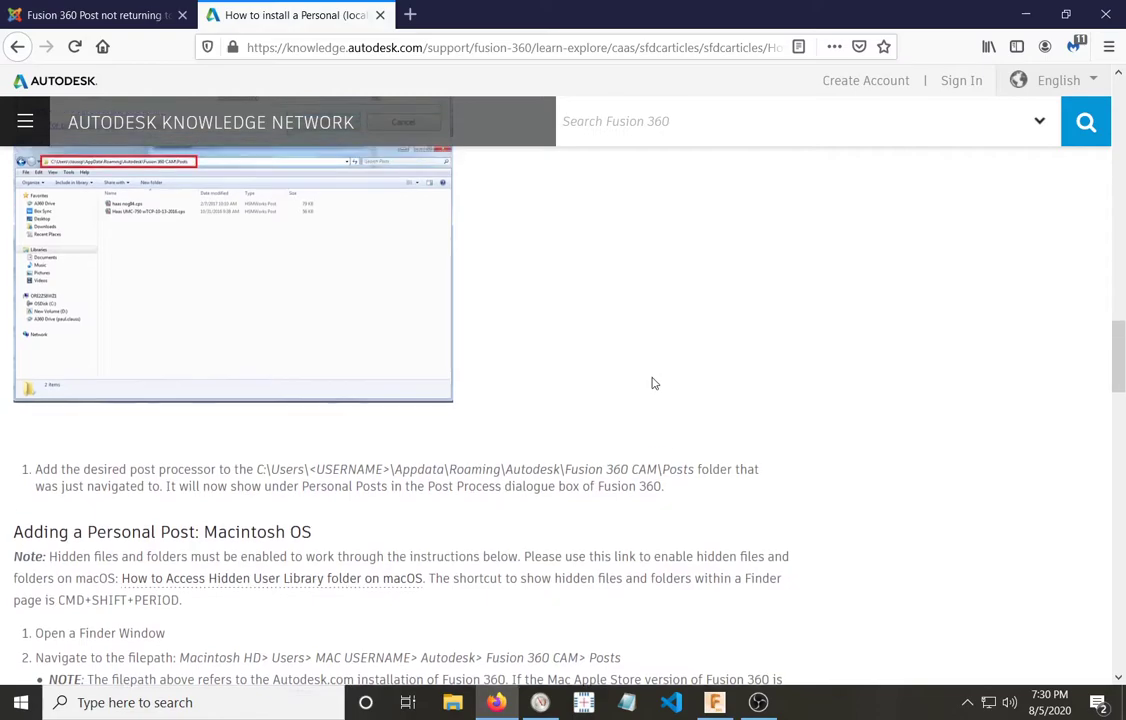
pyautogui.scroll(5, 652, 383)
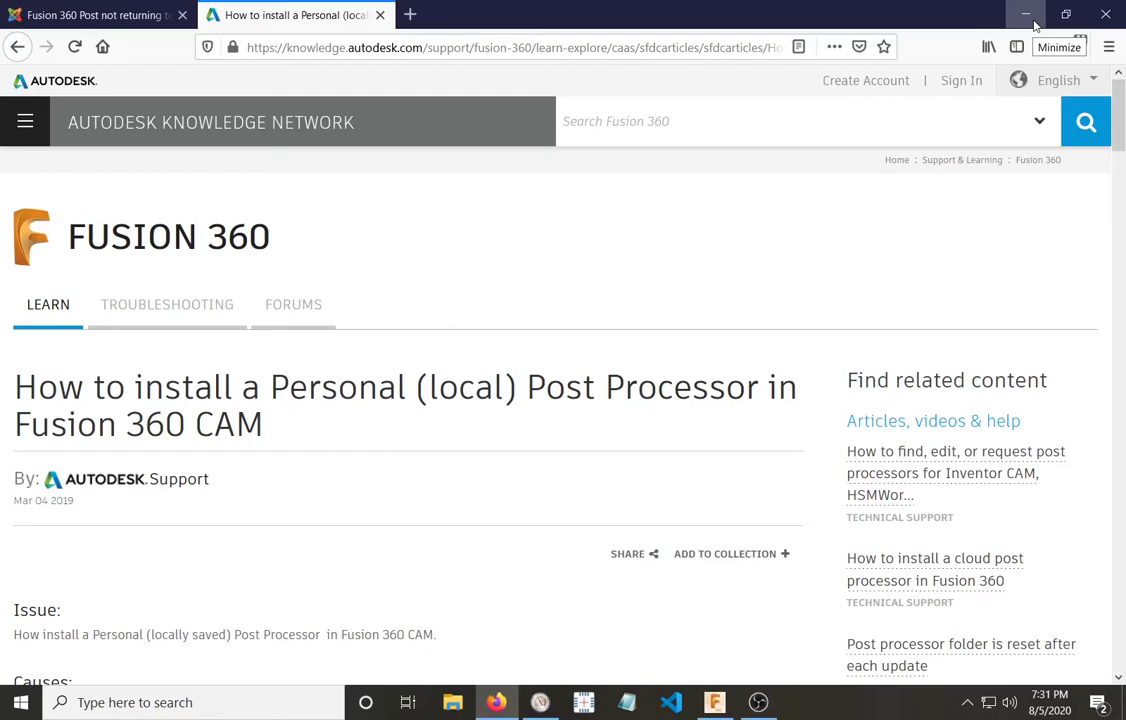
# Step: Bring Fusion 360 forward and start Post Process for Setup1 from the CAM actions
pyautogui.click(1035, 25)
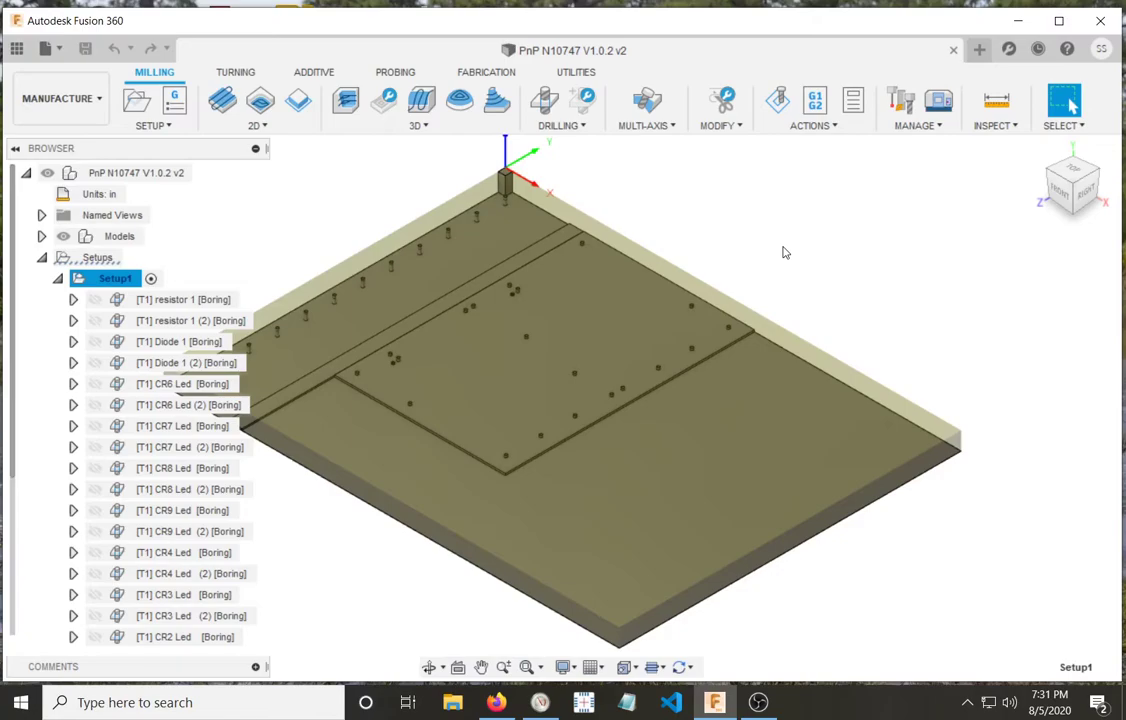
pyautogui.click(838, 128)
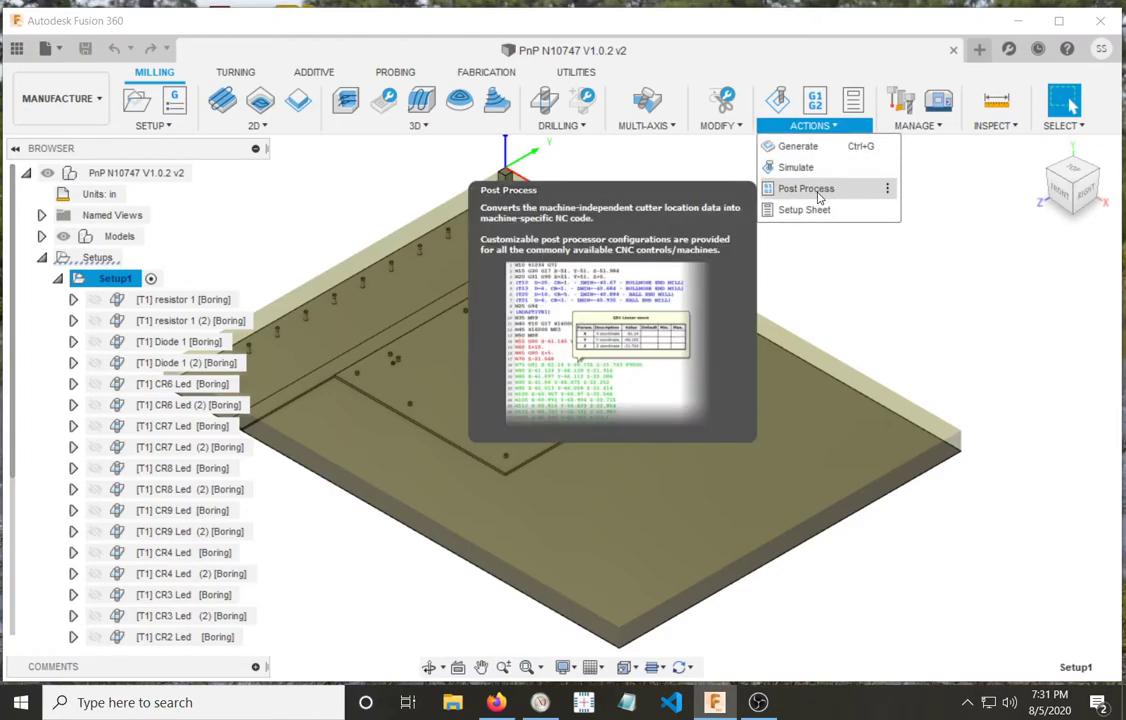
pyautogui.click(816, 190)
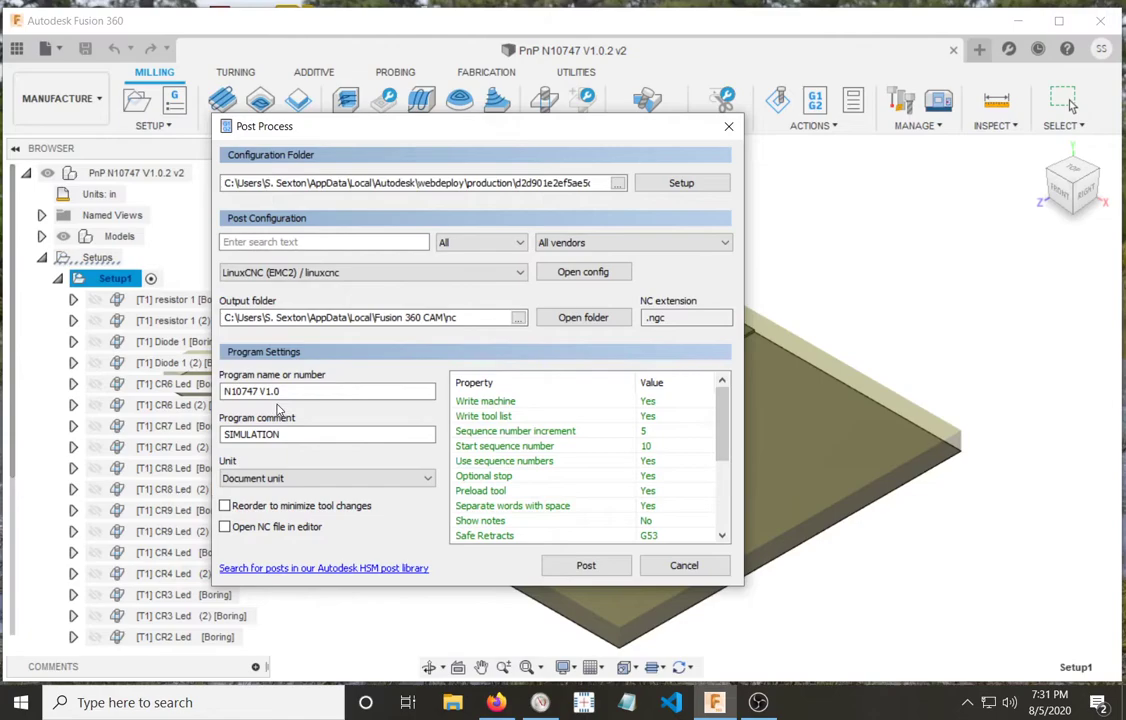
# Step: Rename the program to 'test 1' and post it, saving to the Desktop
pyautogui.click(292, 391)
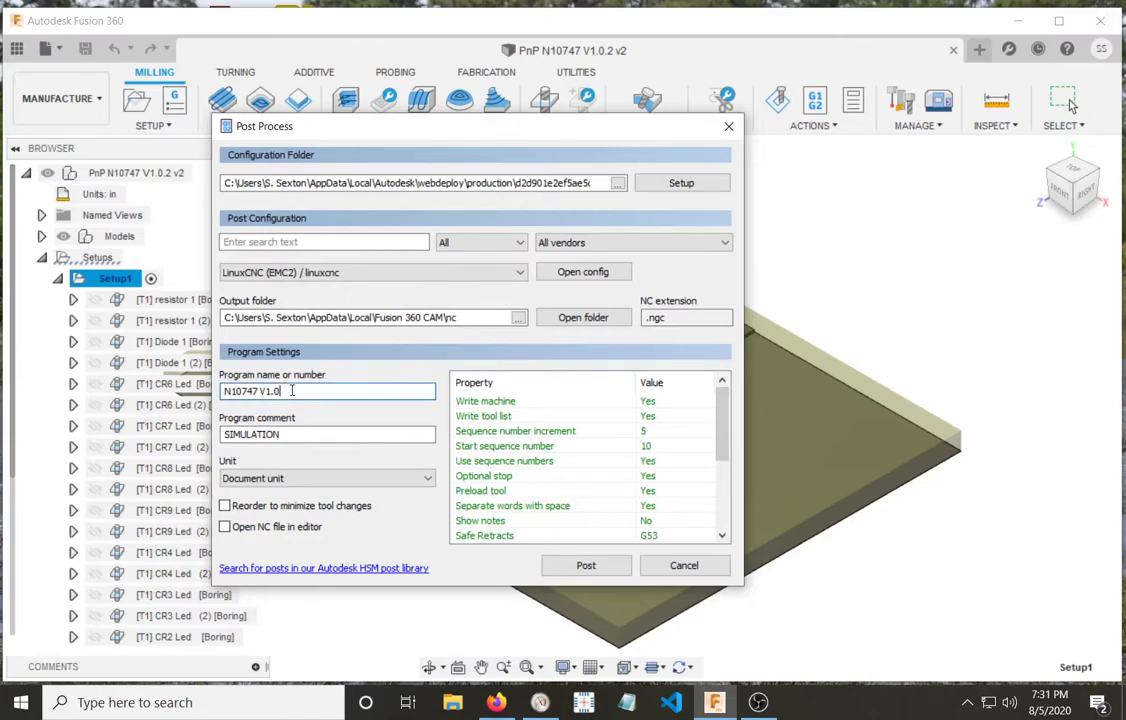
pyautogui.press('BackSpace')
pyautogui.press('BackSpace')
pyautogui.press('BackSpace')
pyautogui.press('BackSpace')
pyautogui.press('BackSpace')
pyautogui.press('BackSpace')
pyautogui.press('BackSpace')
pyautogui.press('BackSpace')
pyautogui.press('BackSpace')
pyautogui.press('BackSpace')
pyautogui.press('BackSpace')
pyautogui.write('test 1')
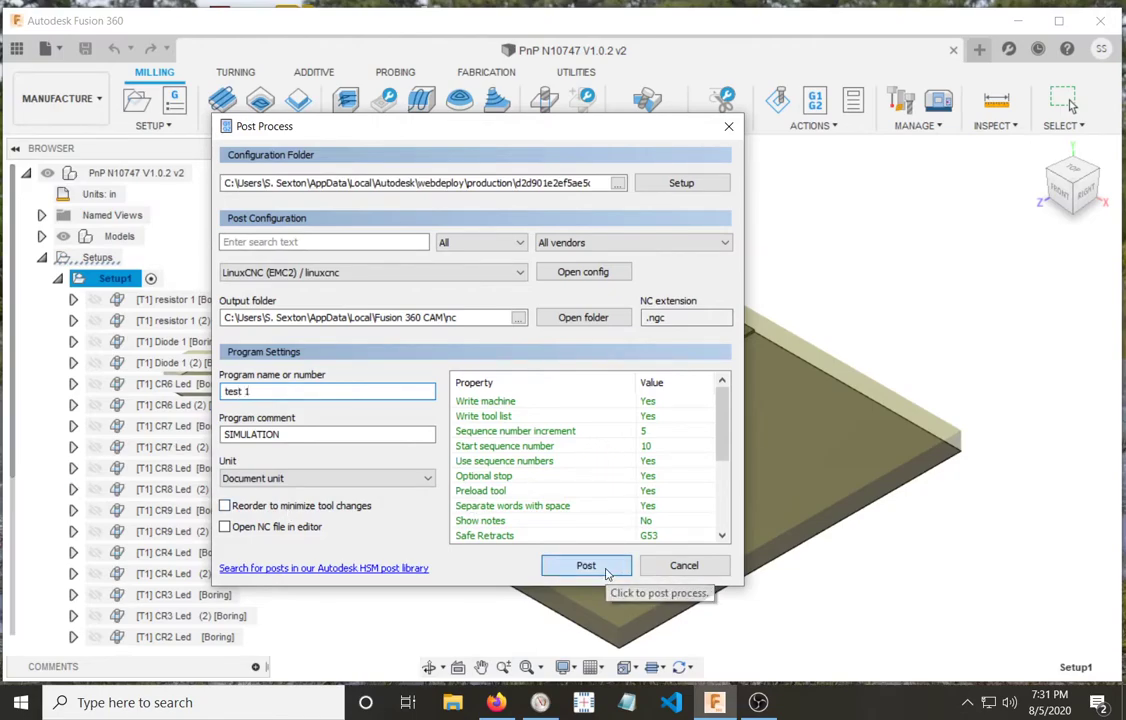
pyautogui.click(606, 568)
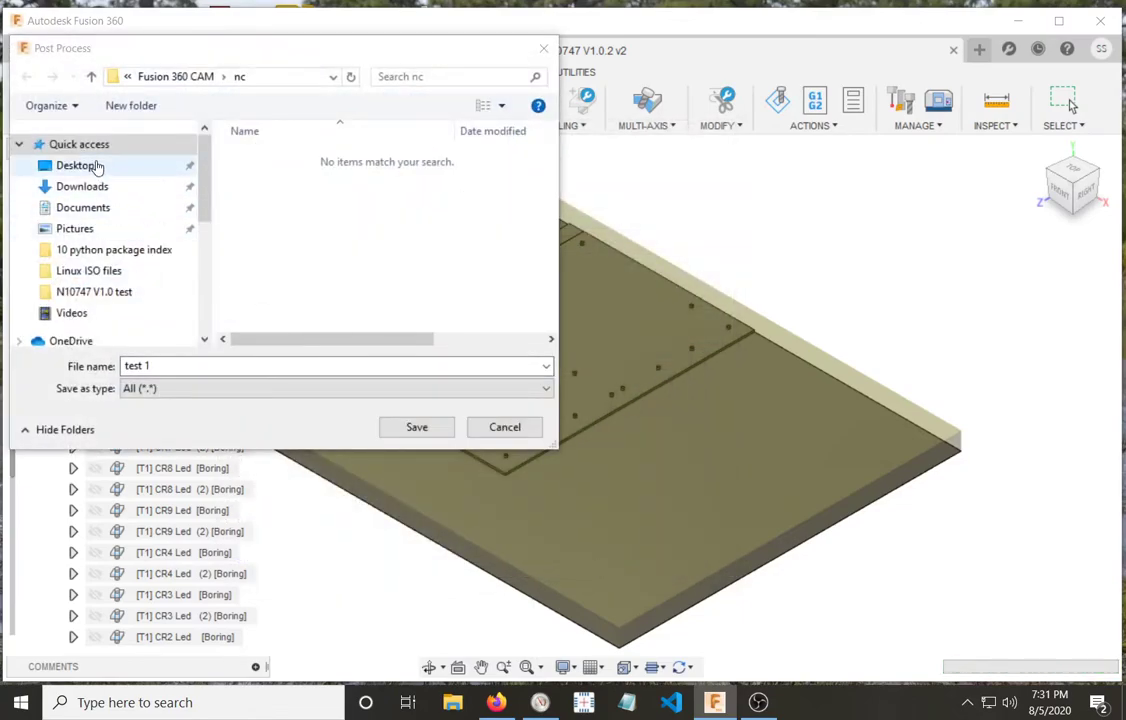
pyautogui.click(130, 165)
pyautogui.click(430, 427)
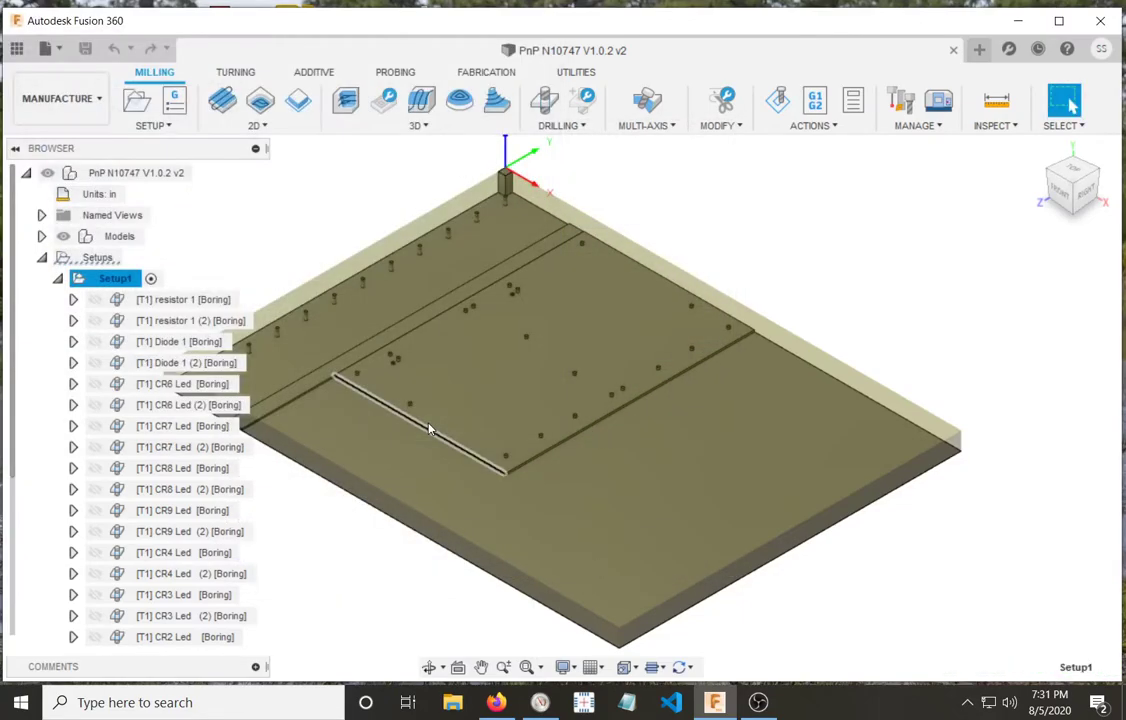
# Step: Open test 1.ngc from the desktop in VS Code and scroll to its final M30 line
pyautogui.click(1020, 20)
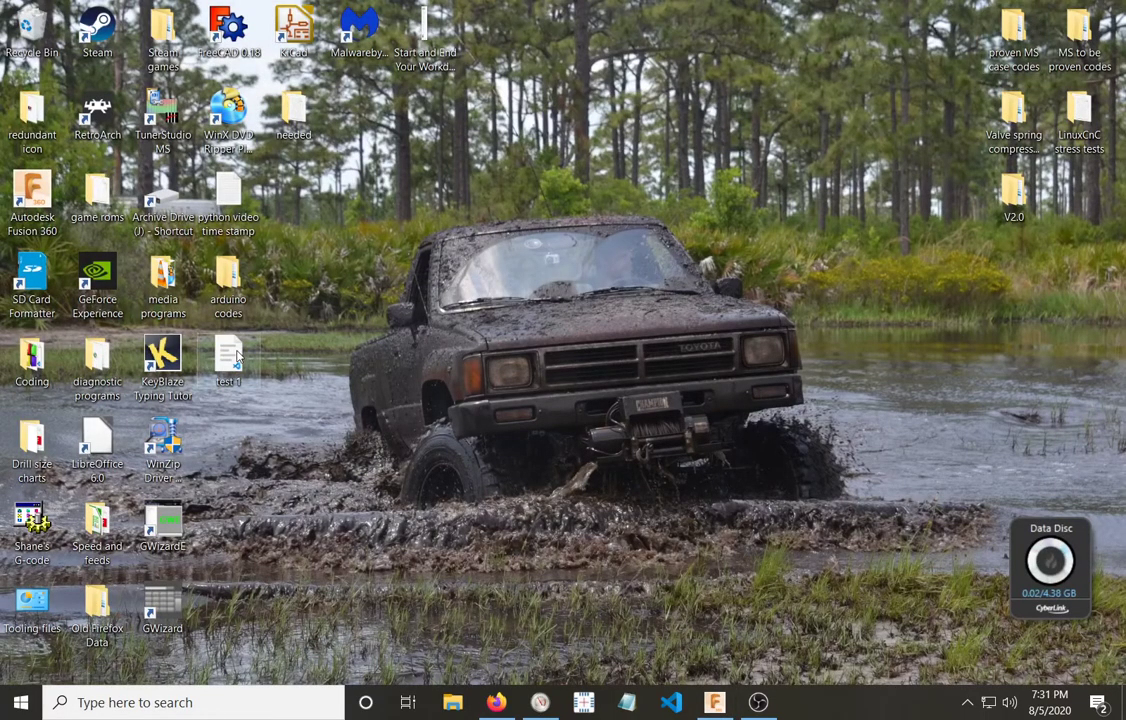
pyautogui.doubleClick(233, 358)
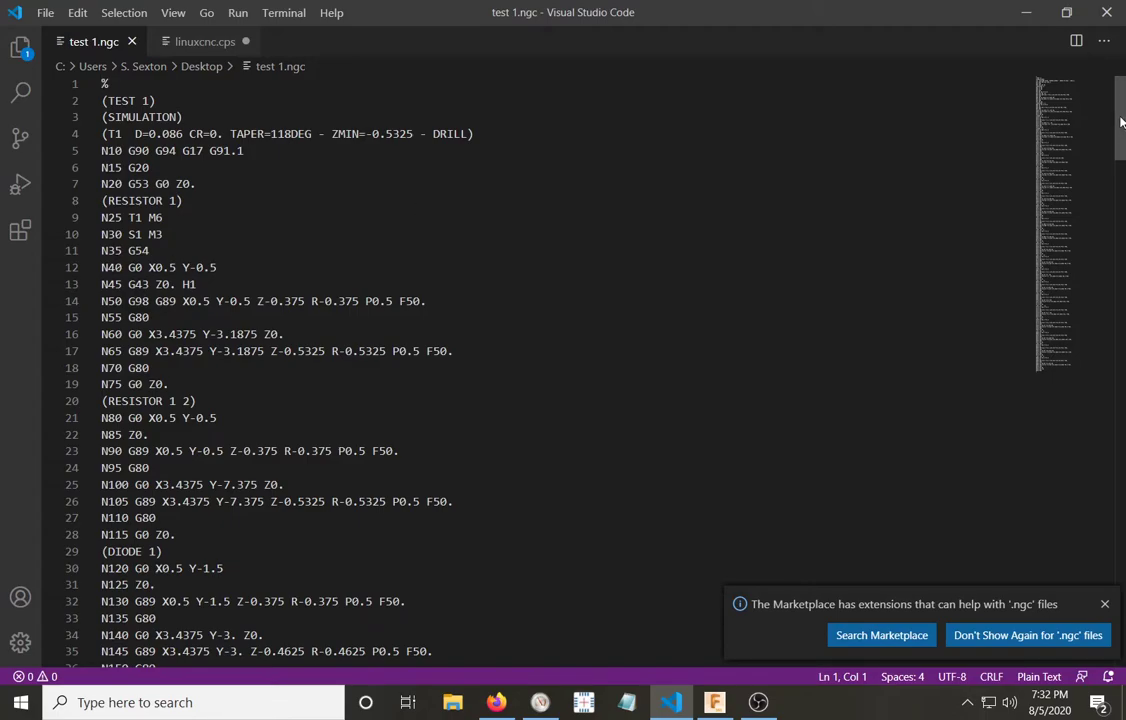
pyautogui.moveTo(1121, 122); pyautogui.dragTo(1117, 596)
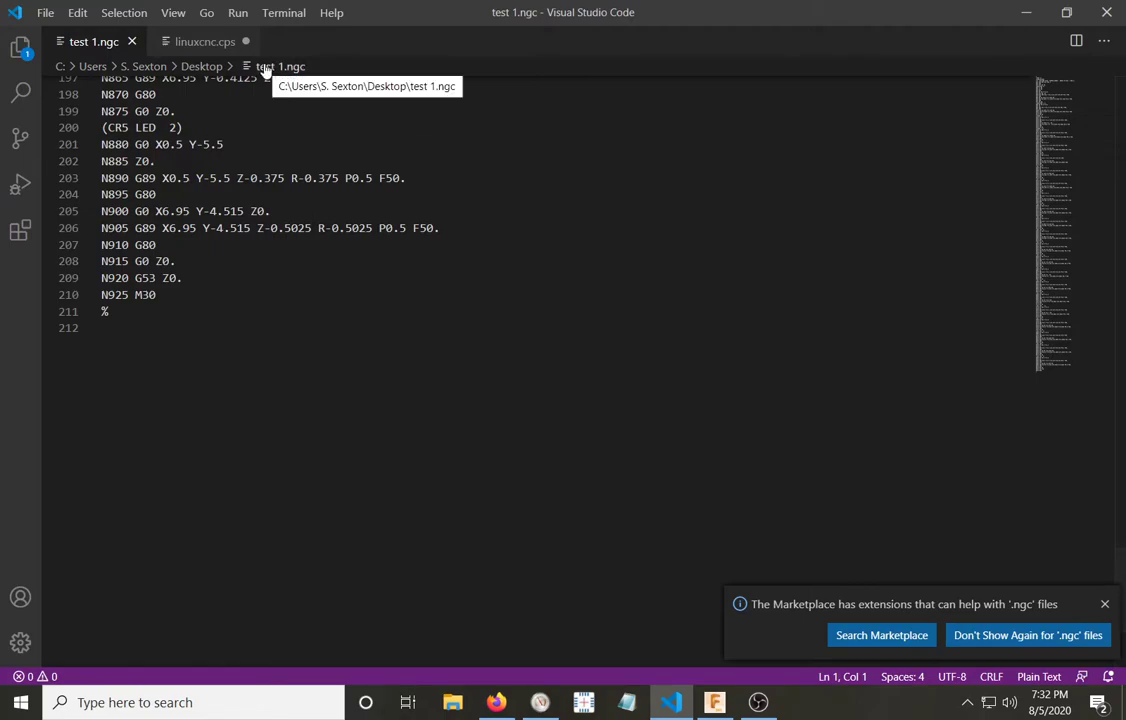
# Step: Close test 1.ngc and linuxcnc.cps without saving changes, then close VS Code
pyautogui.click(133, 44)
pyautogui.click(139, 42)
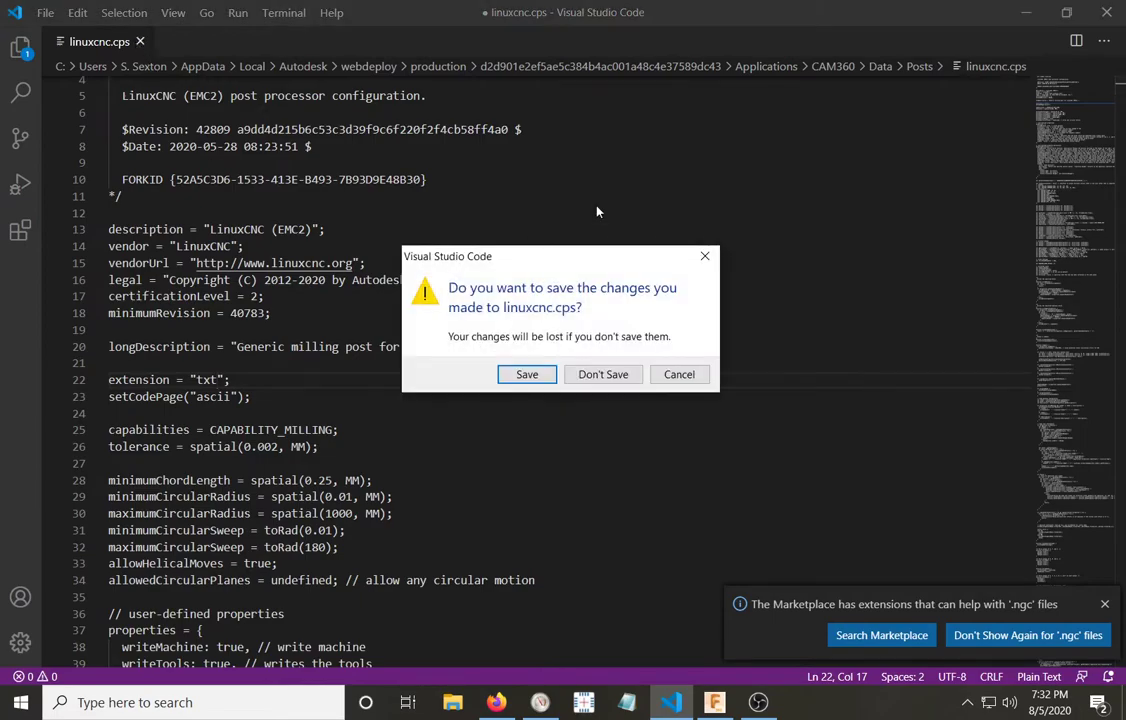
pyautogui.click(612, 376)
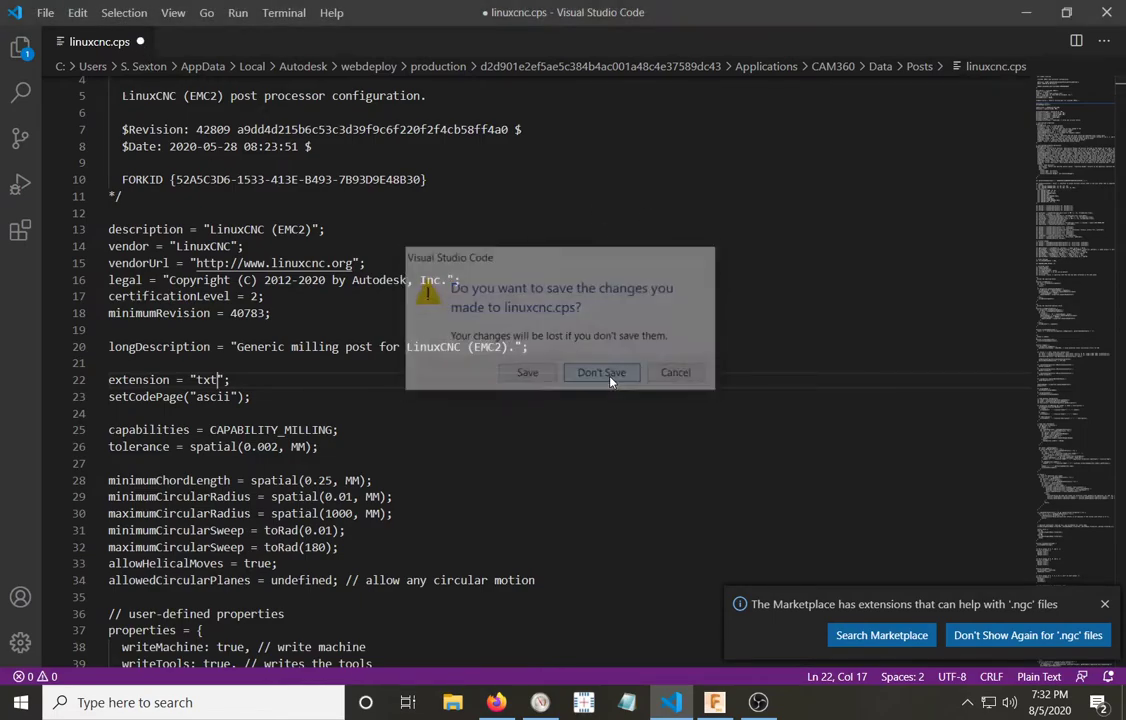
pyautogui.click(1106, 12)
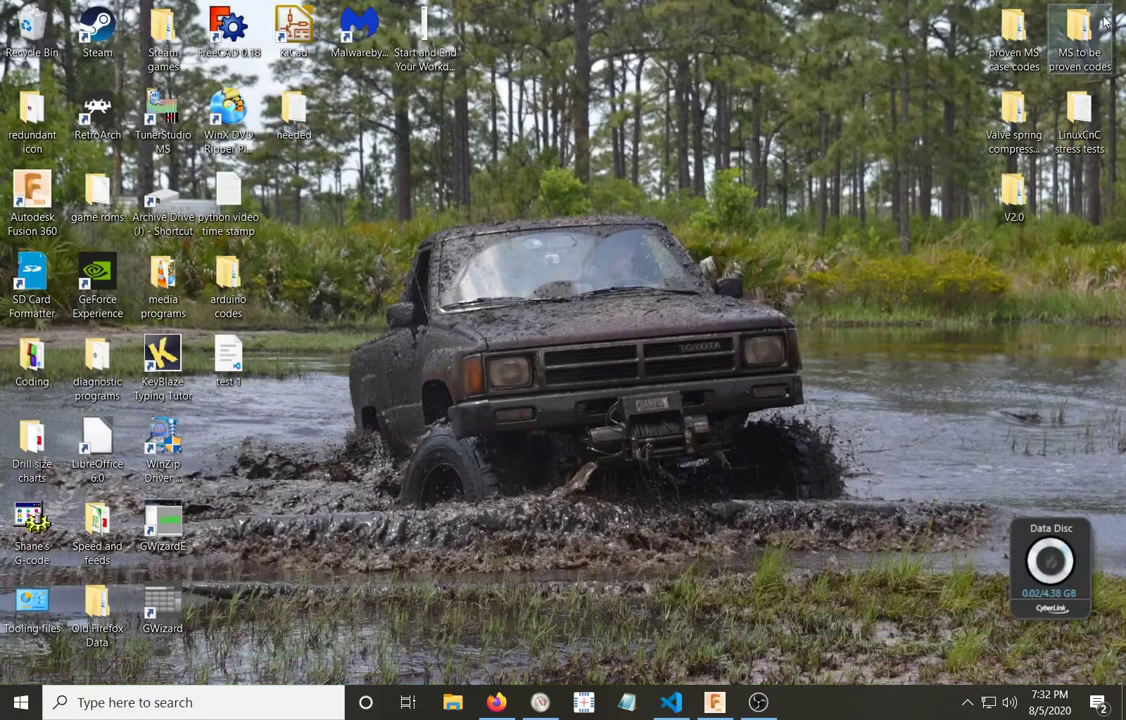
# Step: Reopen the LinuxCNC post configuration from Fusion 360's Post Process dialog via Open config
pyautogui.click(716, 708)
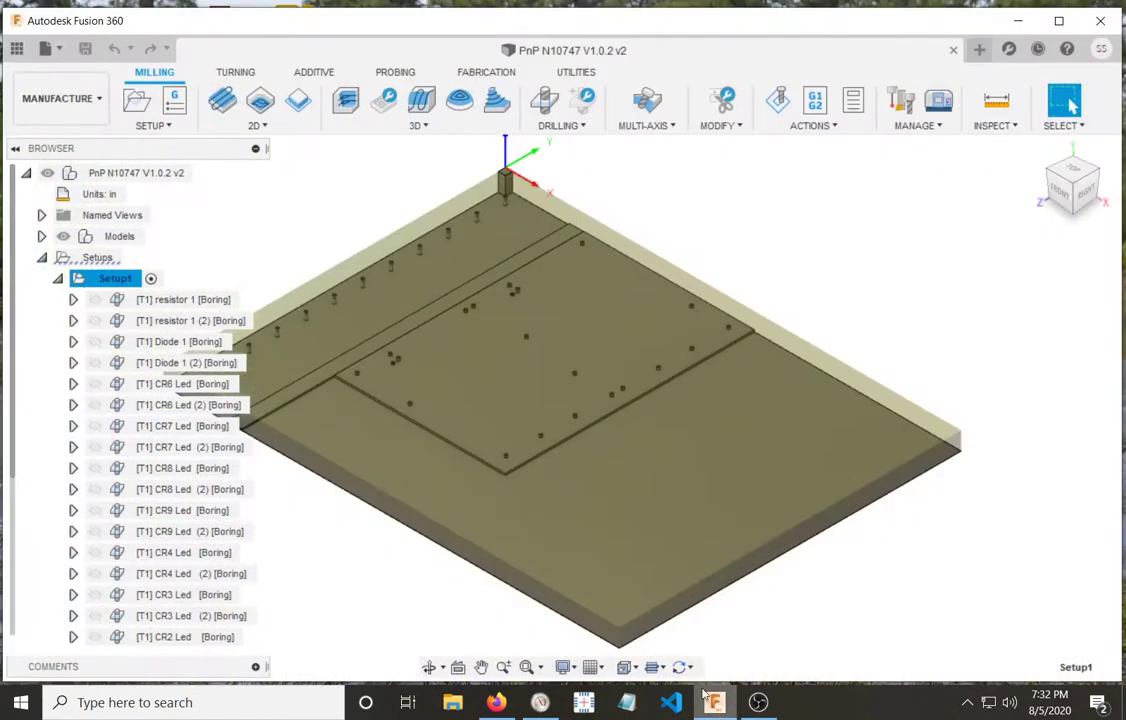
pyautogui.click(829, 126)
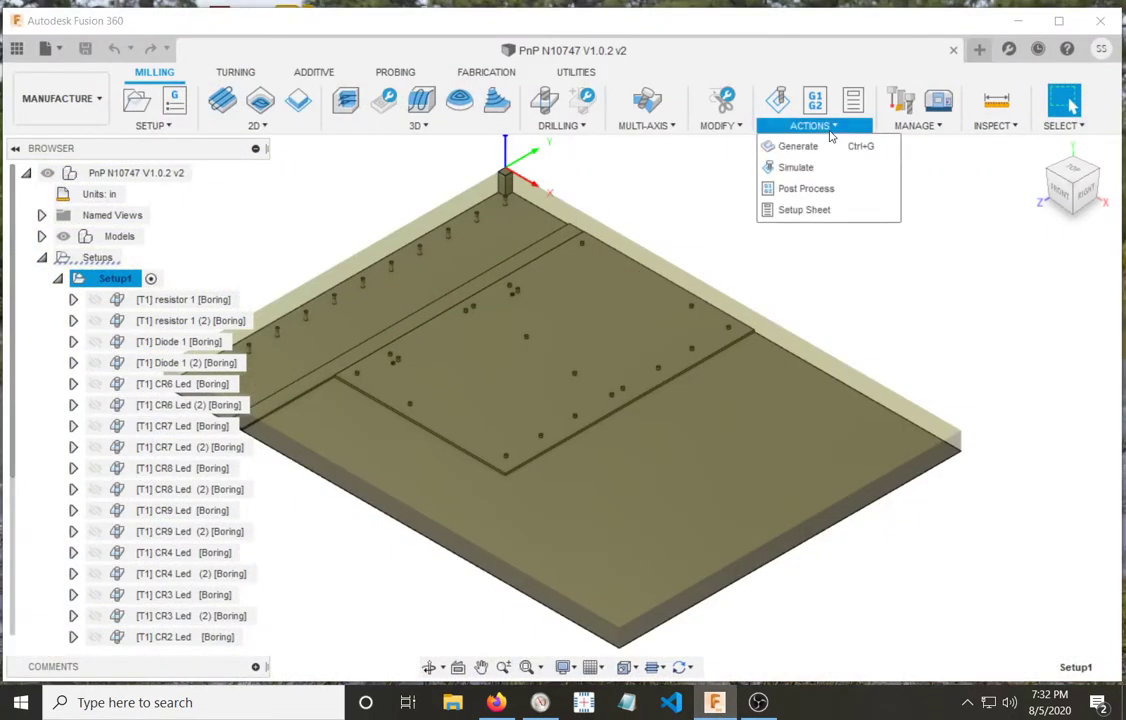
pyautogui.click(822, 190)
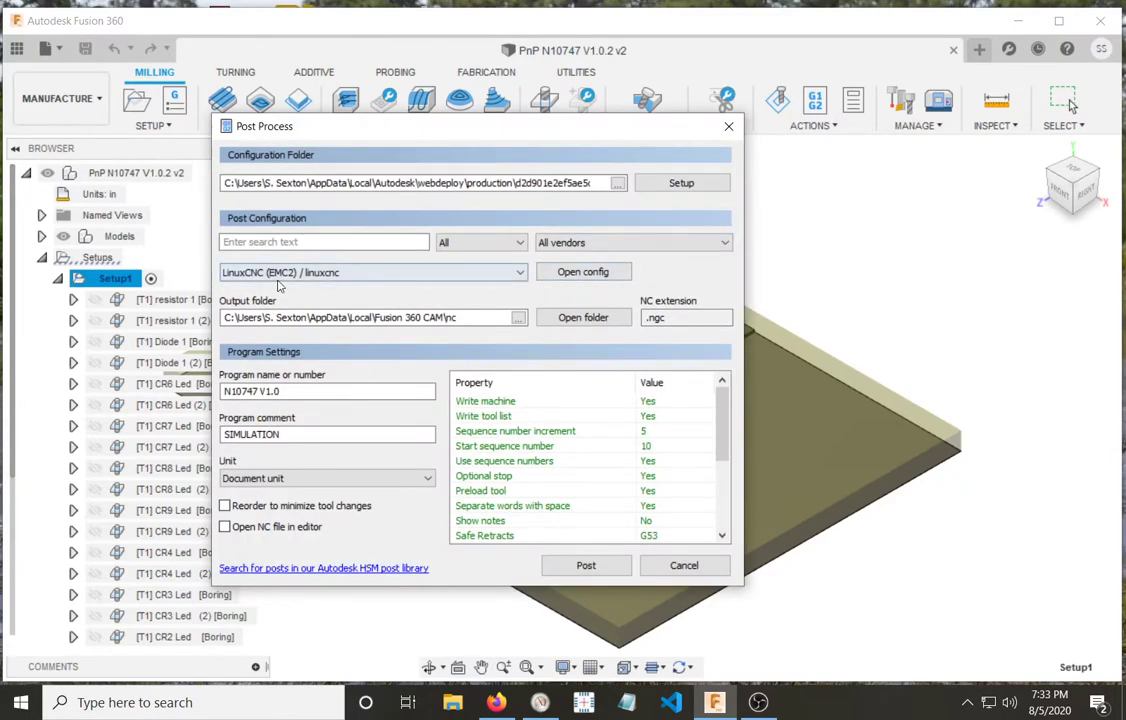
pyautogui.click(598, 276)
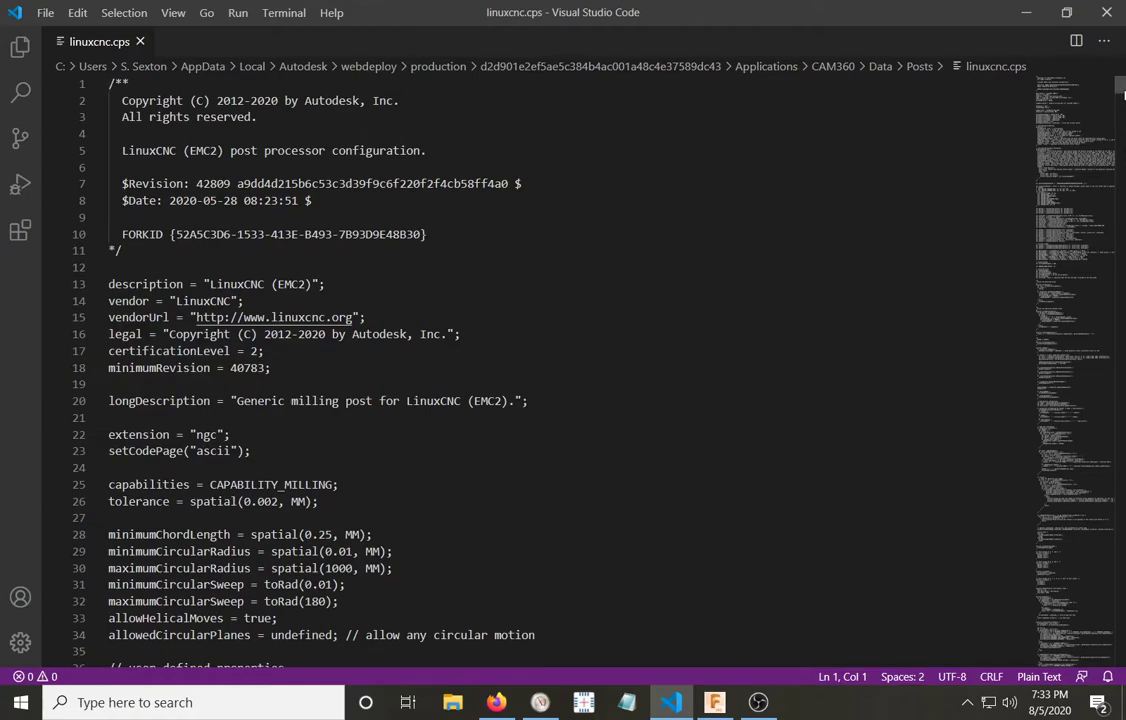
# Step: Change showSequenceNumbers on line 41 from true to false, fixing the typos along the way
pyautogui.scroll(-4, 1121, 97)
pyautogui.scroll(-1, 1121, 97)
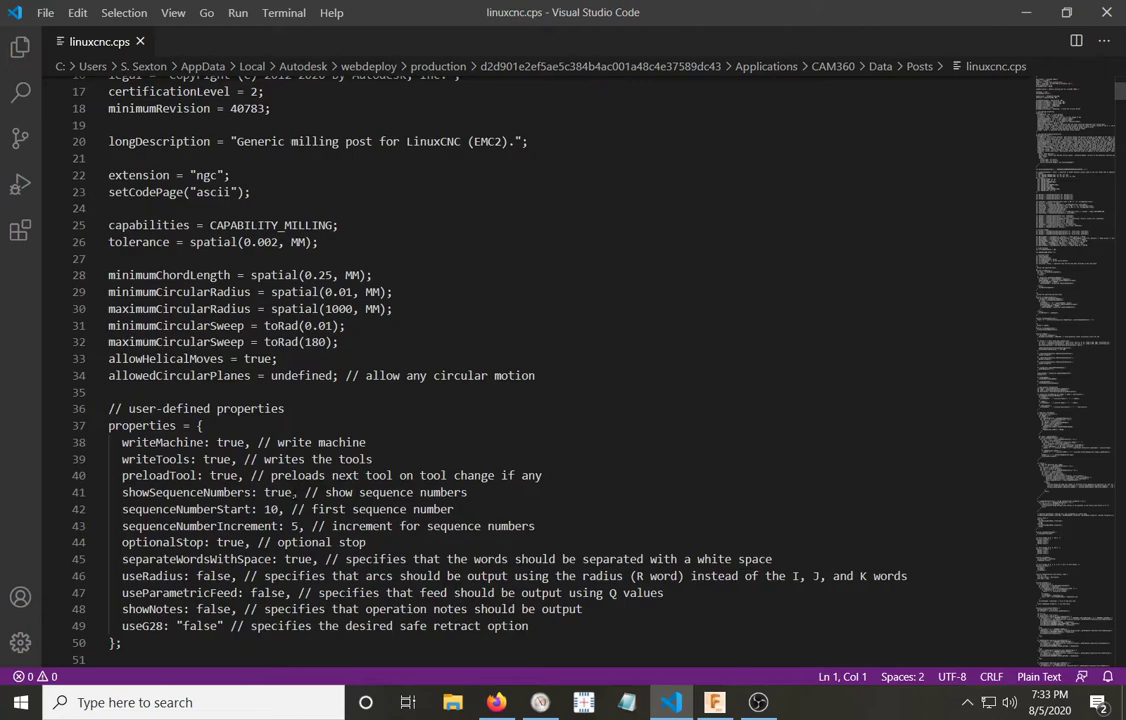
pyautogui.click(292, 492)
pyautogui.press('BackSpace')
pyautogui.press('BackSpace')
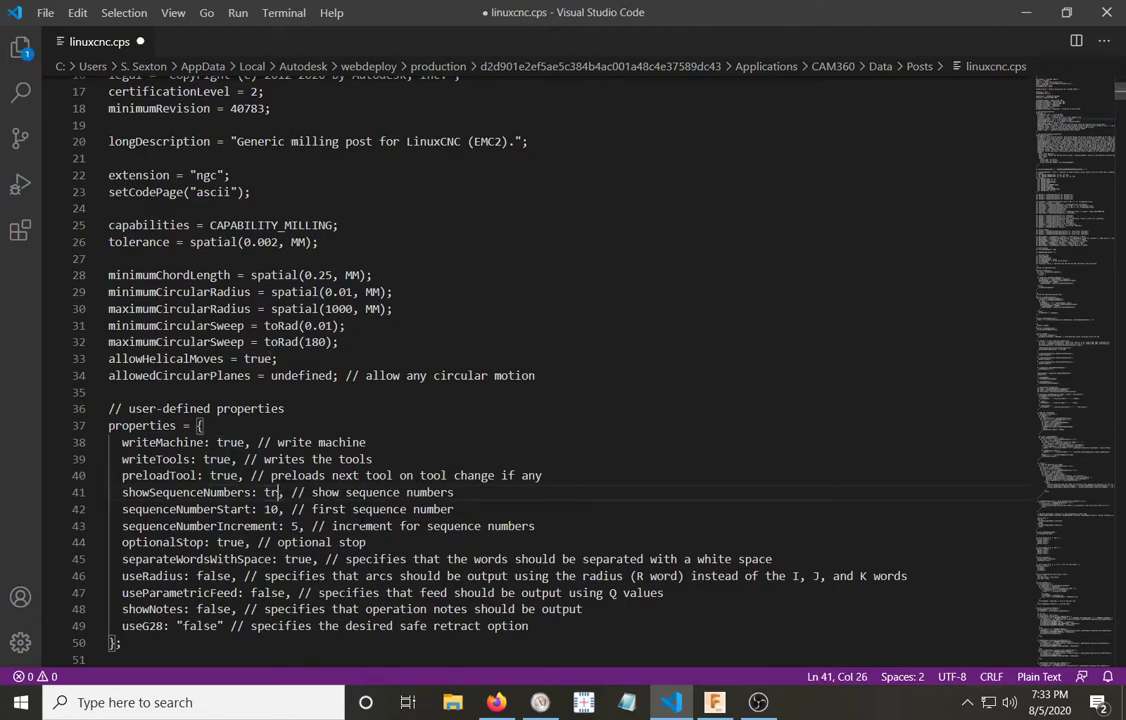
pyautogui.press('BackSpace')
pyautogui.press('BackSpace')
pyautogui.write('fa')
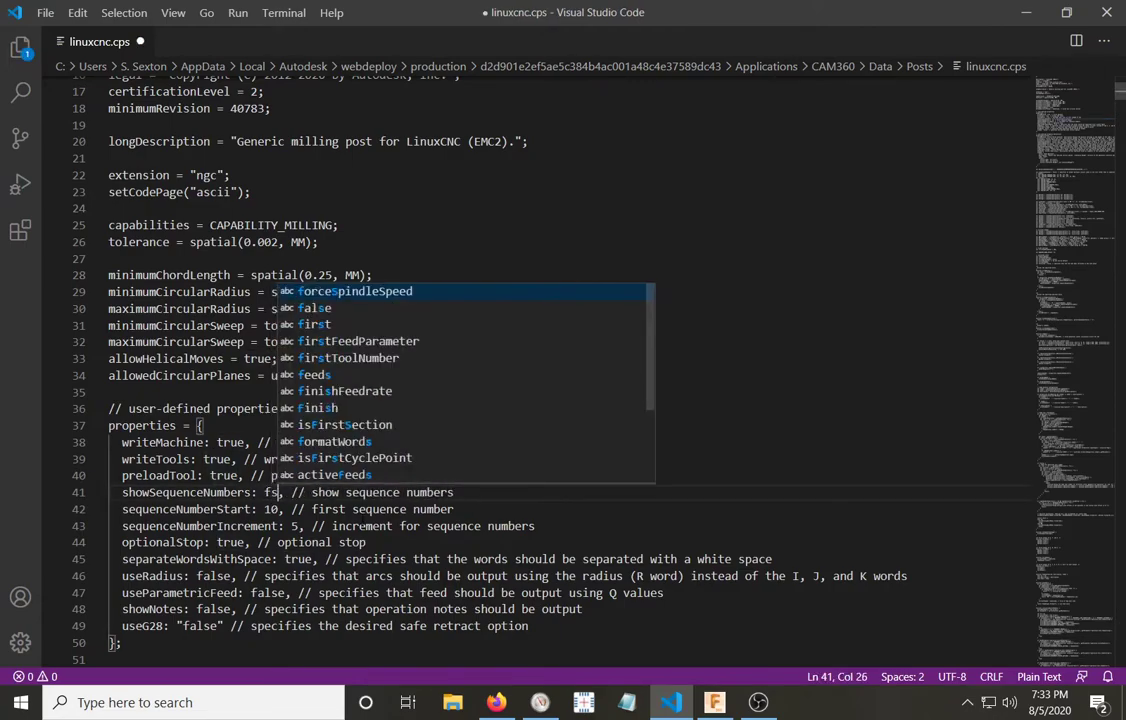
pyautogui.press('BackSpace')
pyautogui.write('a;se')
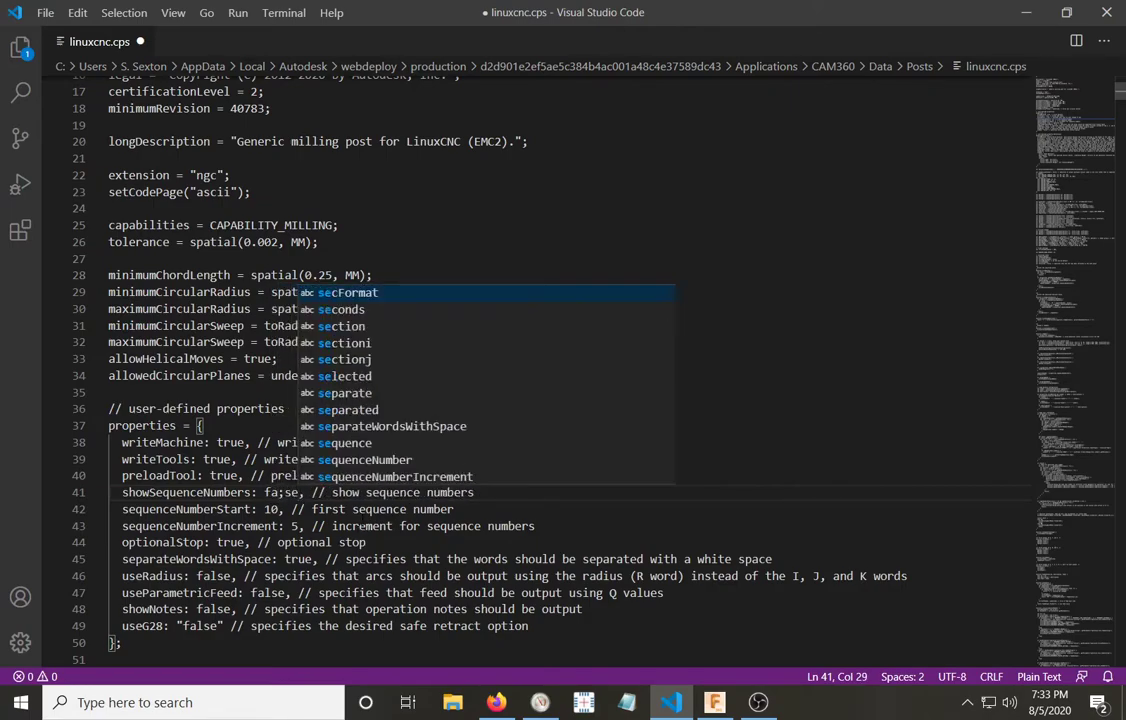
pyautogui.press('BackSpace')
pyautogui.press('BackSpace')
pyautogui.press('BackSpace')
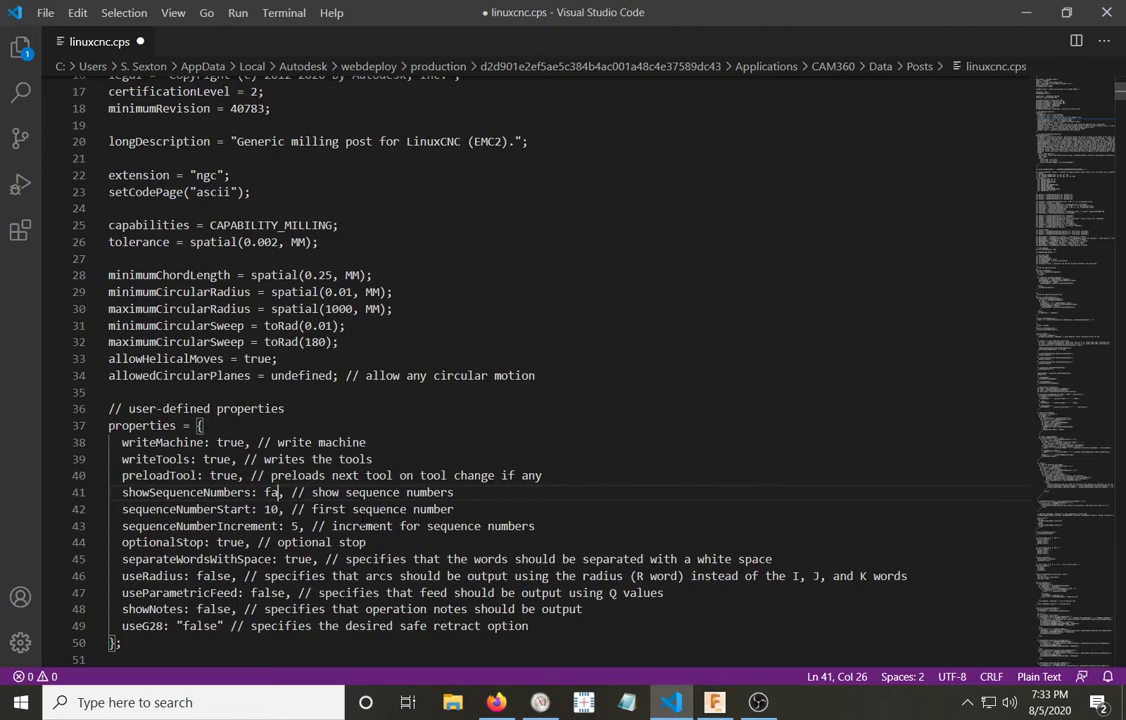
pyautogui.write('lsae')
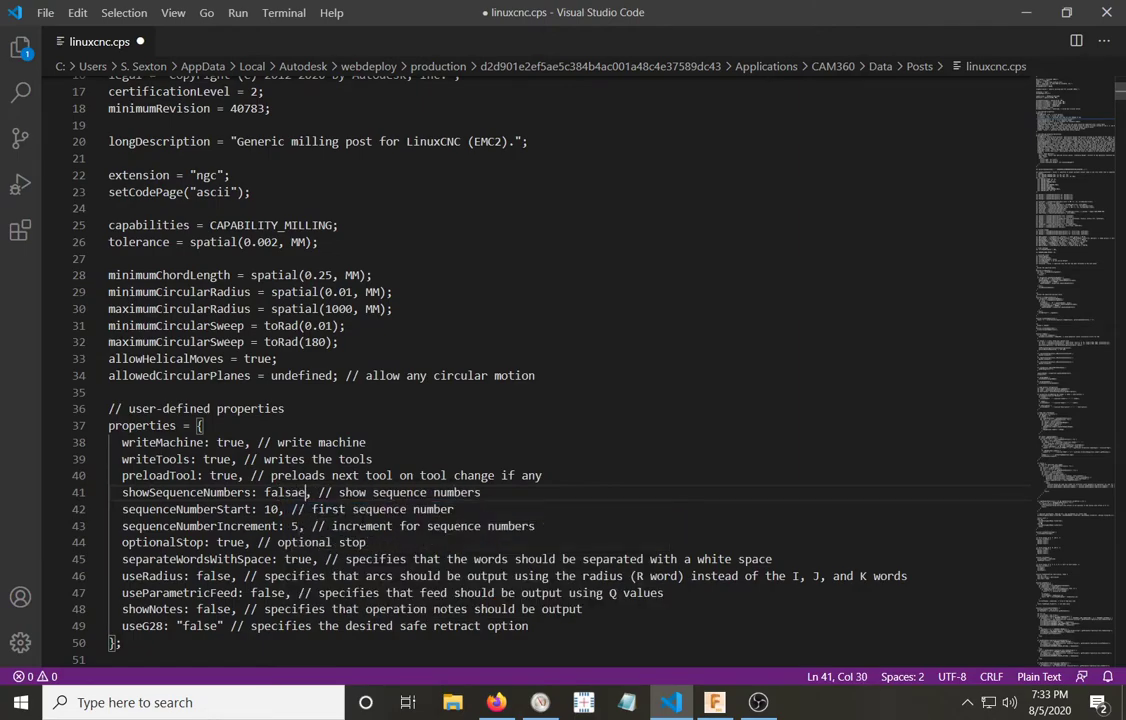
pyautogui.press('BackSpace')
pyautogui.press('BackSpace')
pyautogui.write('e')
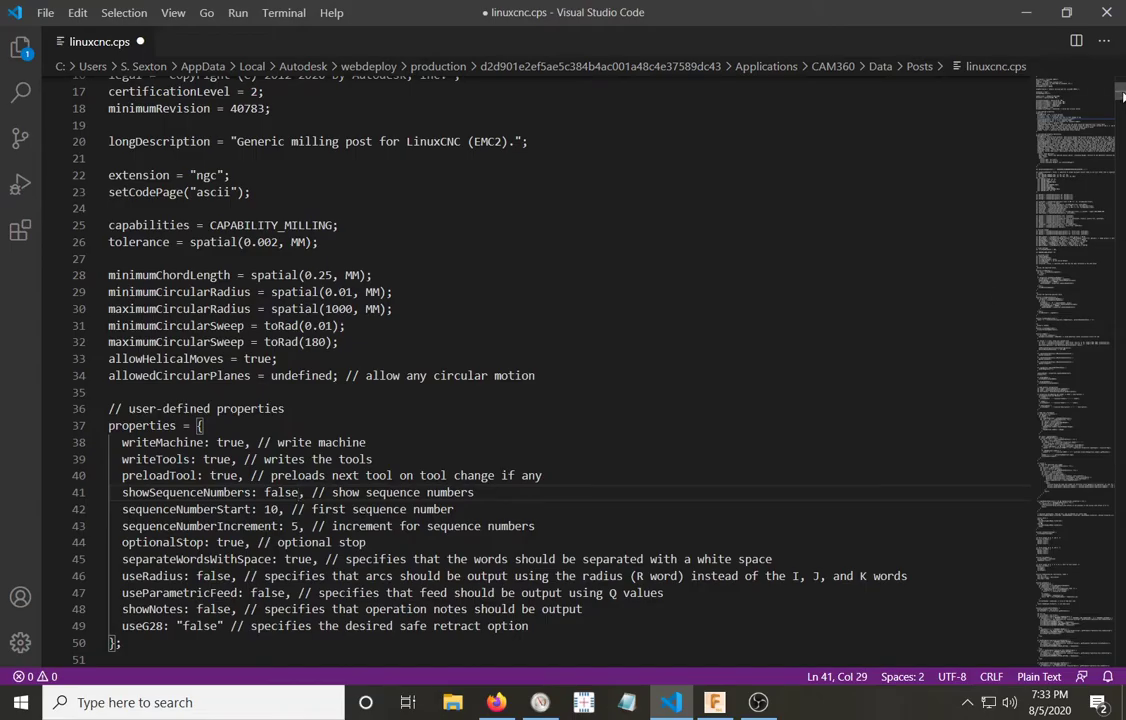
pyautogui.moveTo(1122, 95); pyautogui.dragTo(1121, 655)
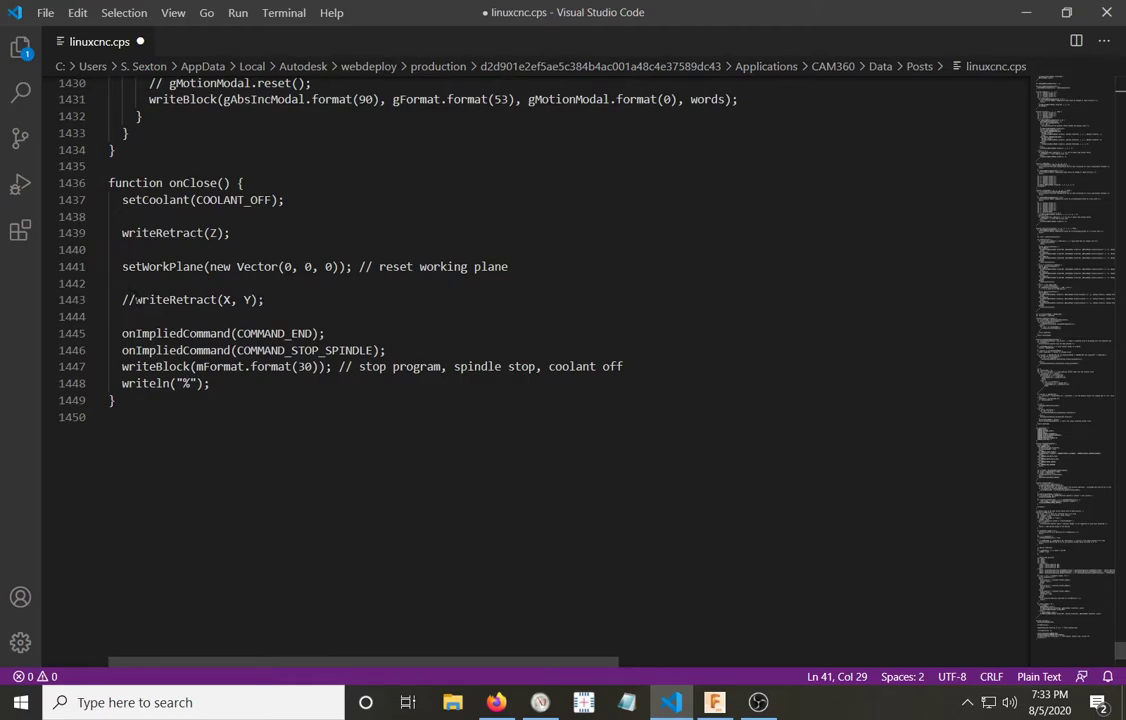
# Step: Uncomment writeRetract(X, Y) on line 1443 and copy the writeln("%"); statement
pyautogui.click(135, 299)
pyautogui.press('BackSpace')
pyautogui.press('BackSpace')
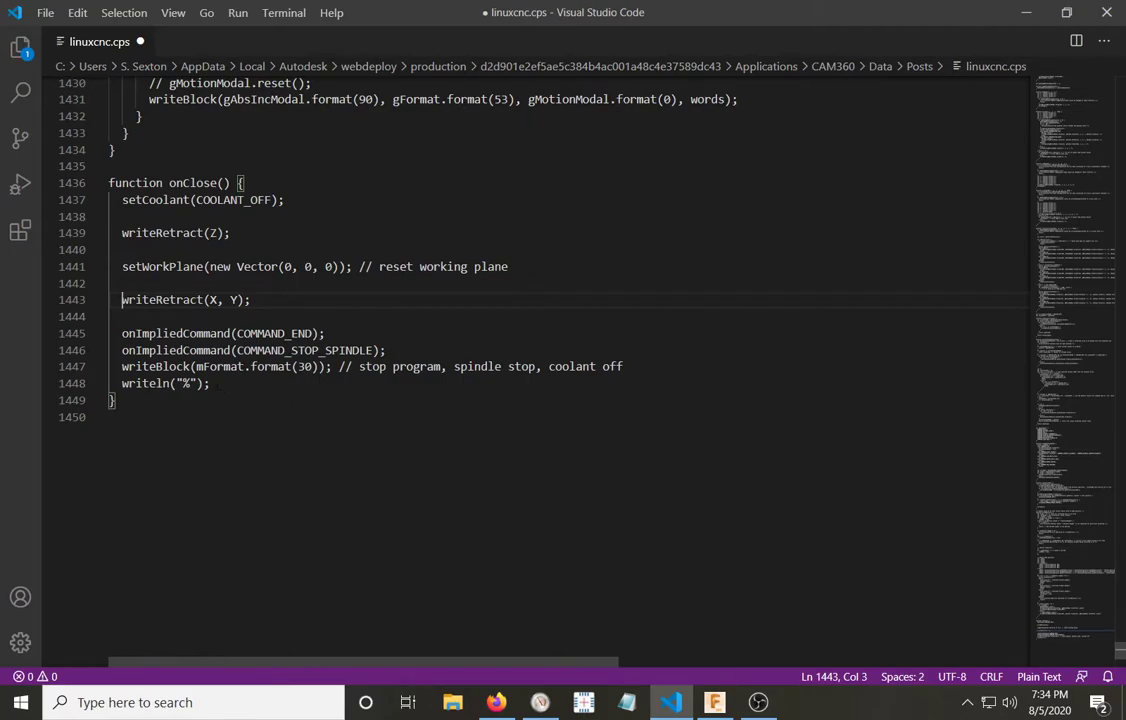
pyautogui.moveTo(211, 383); pyautogui.dragTo(121, 383)
pyautogui.rightClick(122, 385)
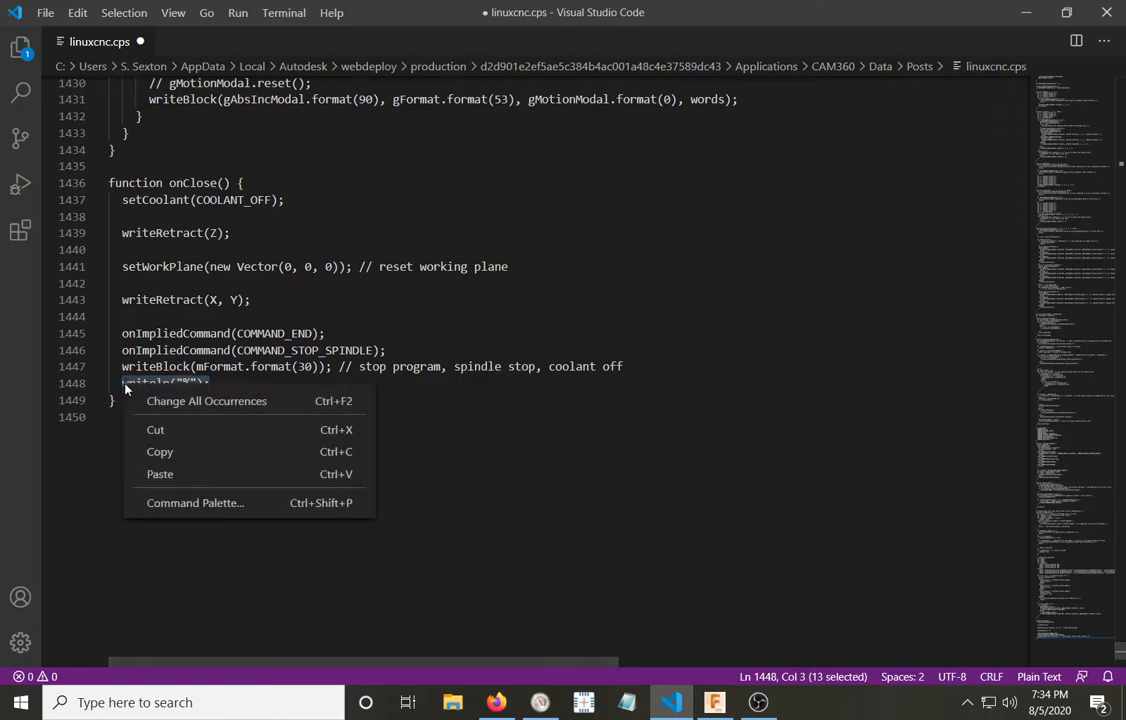
pyautogui.click(155, 451)
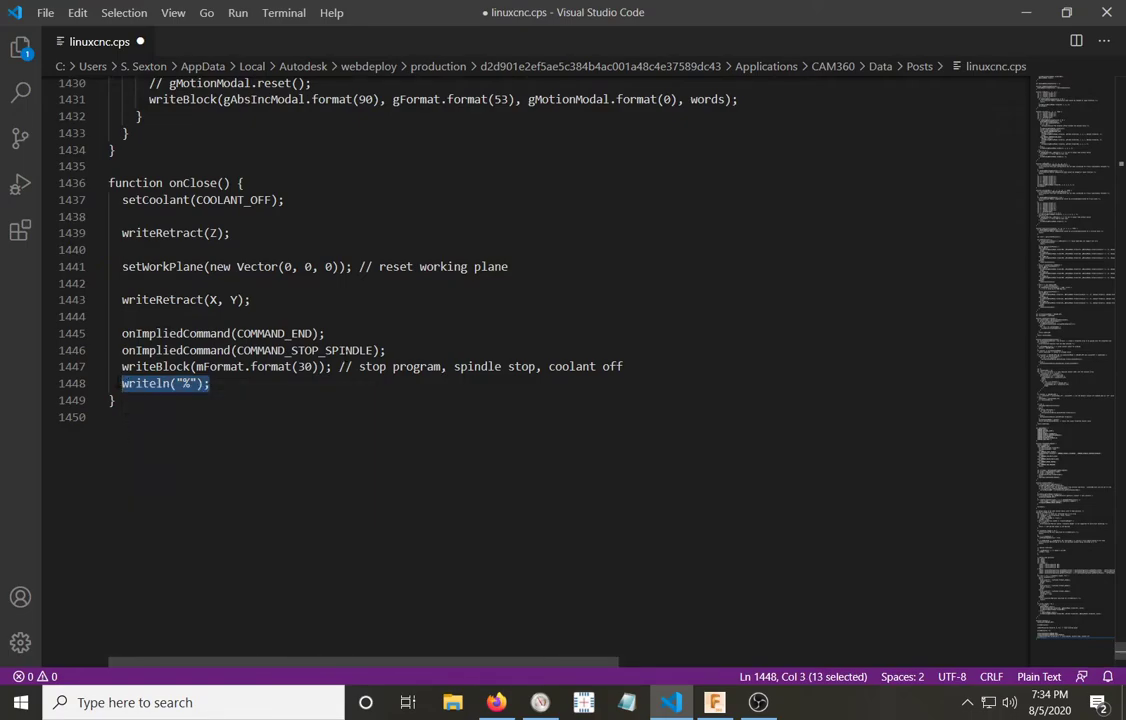
# Step: Paste the writeln statement on a new line above it and change its text to 'Have a nice day'
pyautogui.click(109, 316)
pyautogui.click(624, 366)
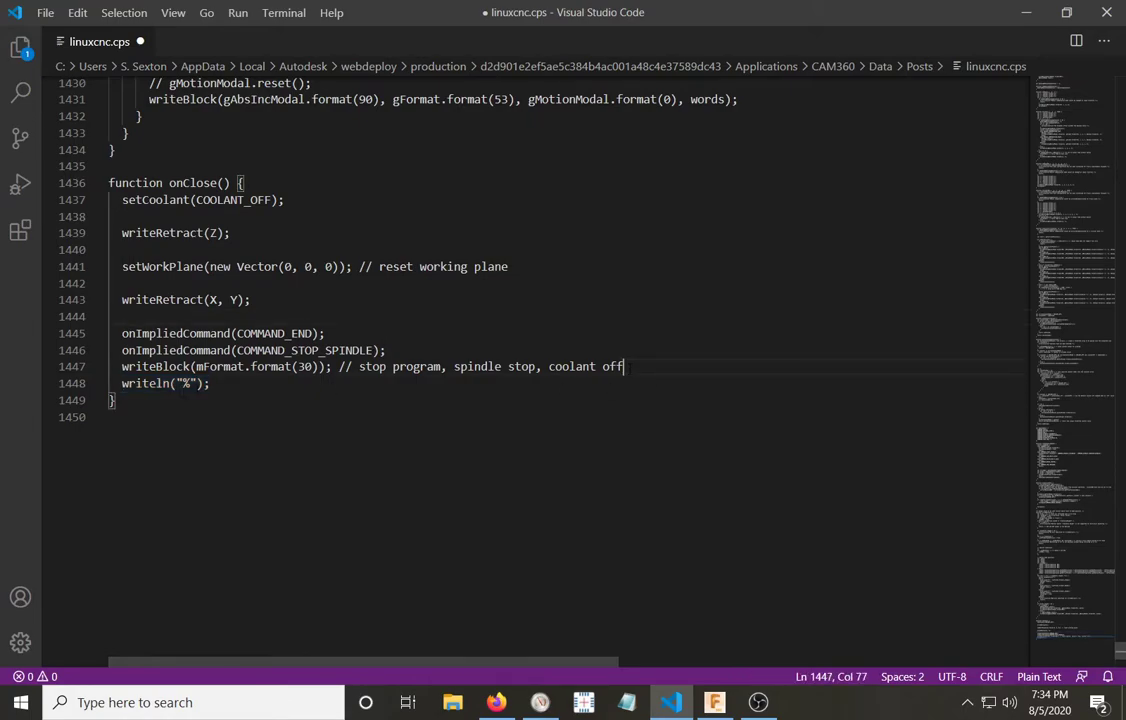
pyautogui.press('Return')
pyautogui.rightClick(131, 389)
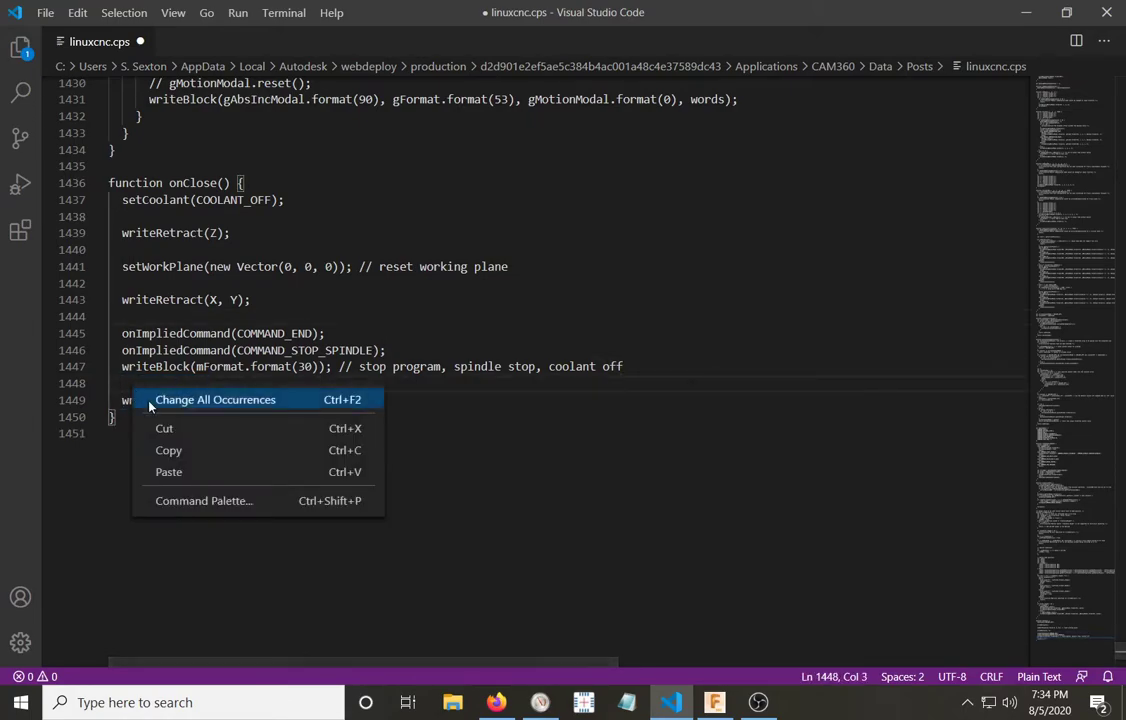
pyautogui.click(170, 472)
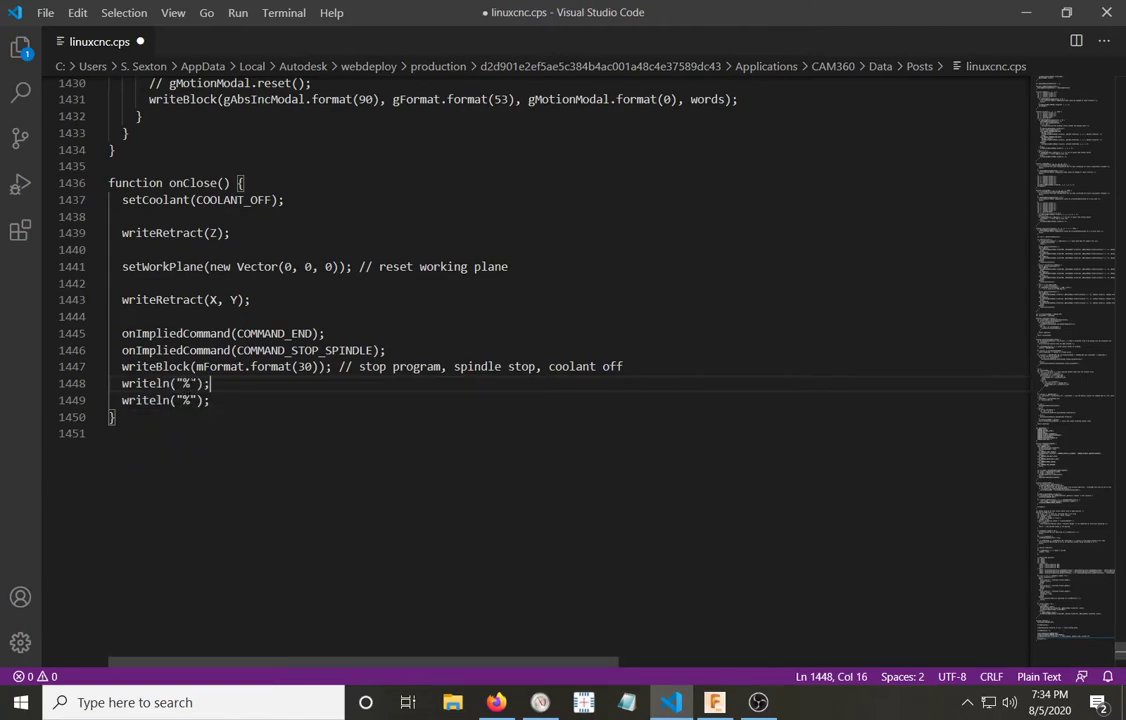
pyautogui.press('Left')
pyautogui.press('Left')
pyautogui.press('Left')
pyautogui.press('BackSpace')
pyautogui.write('Have')
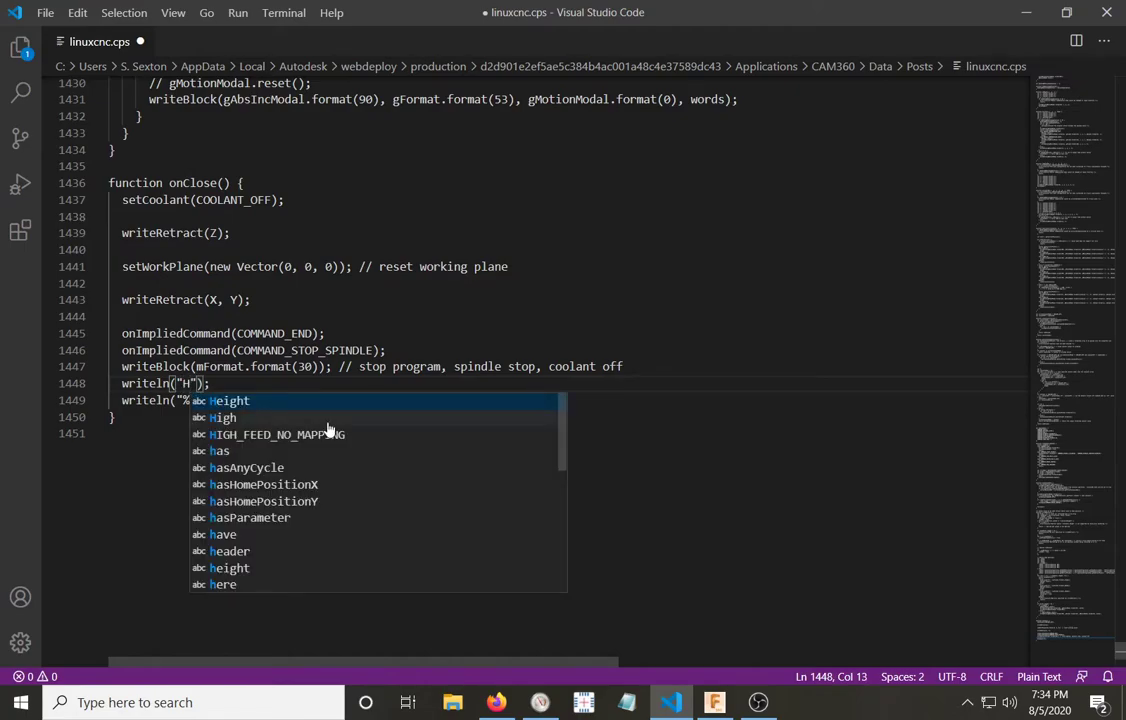
pyautogui.write(' a n')
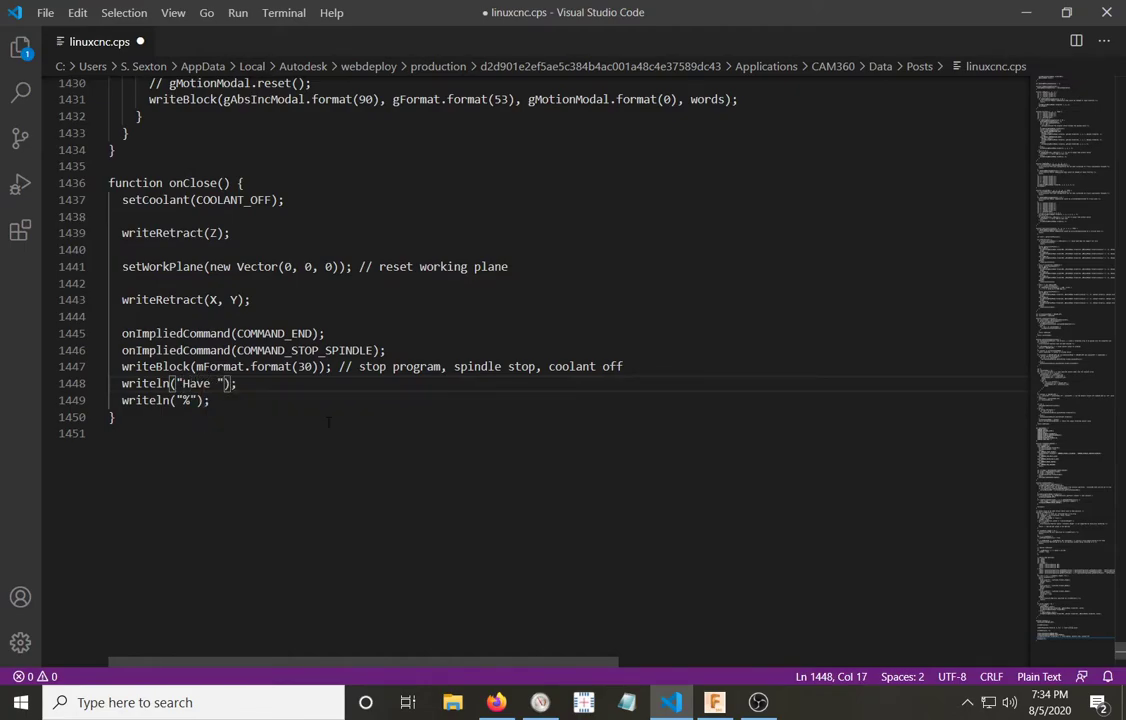
pyautogui.write('ice day')
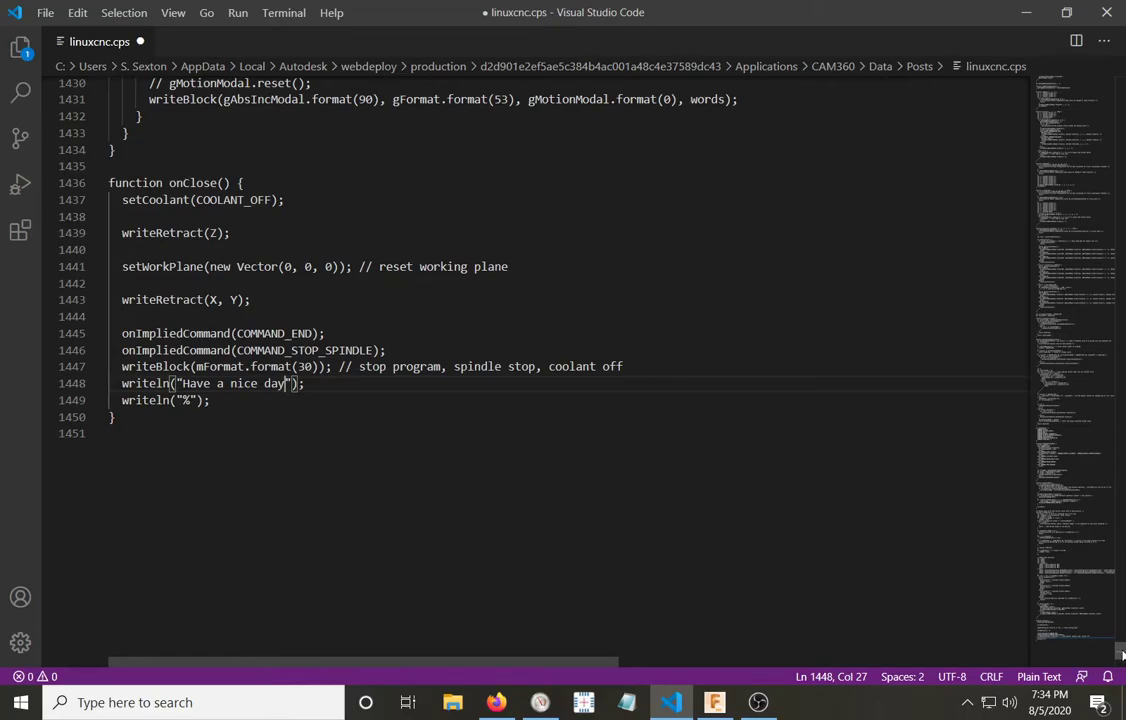
pyautogui.moveTo(1121, 655); pyautogui.dragTo(1121, 89)
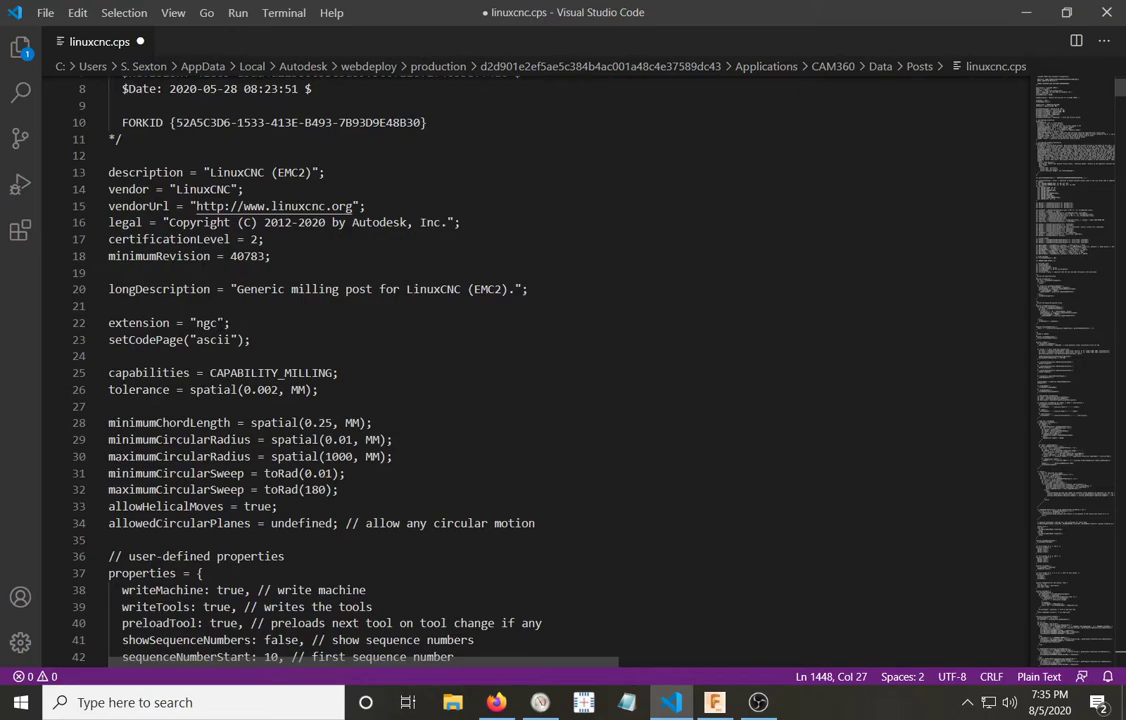
pyautogui.click(216, 323)
pyautogui.press('BackSpace')
pyautogui.press('BackSpace')
pyautogui.press('BackSpace')
pyautogui.write('txt')
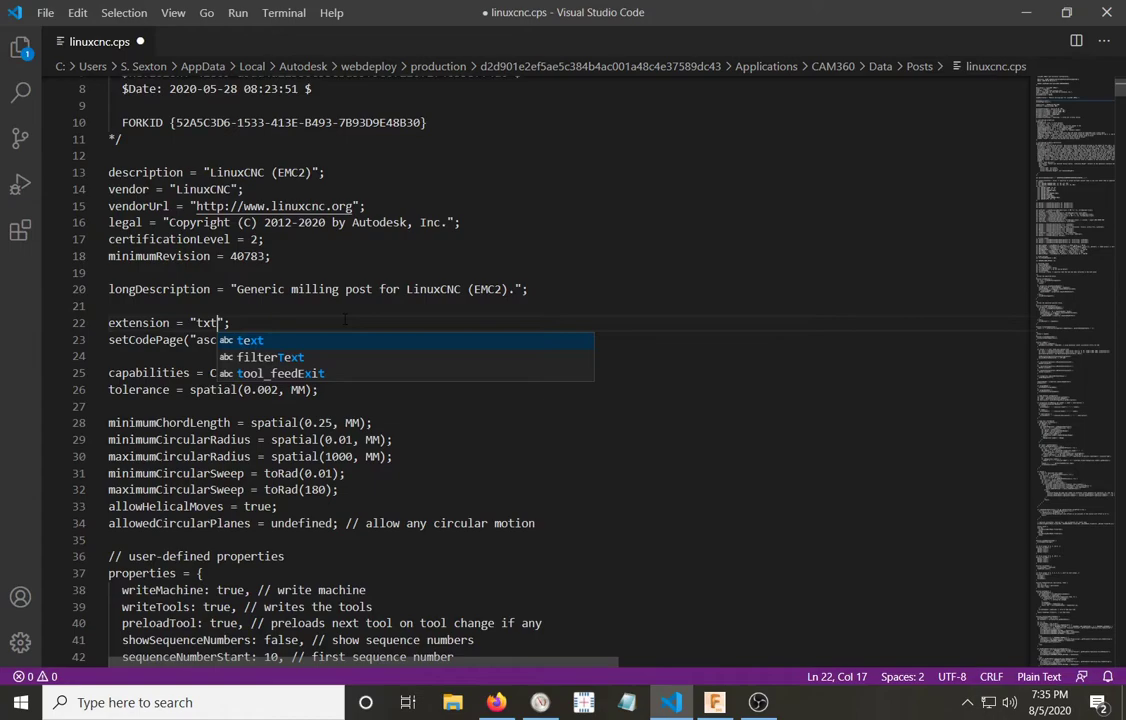
pyautogui.press('BackSpace')
pyautogui.press('BackSpace')
pyautogui.press('BackSpace')
pyautogui.write('ng')
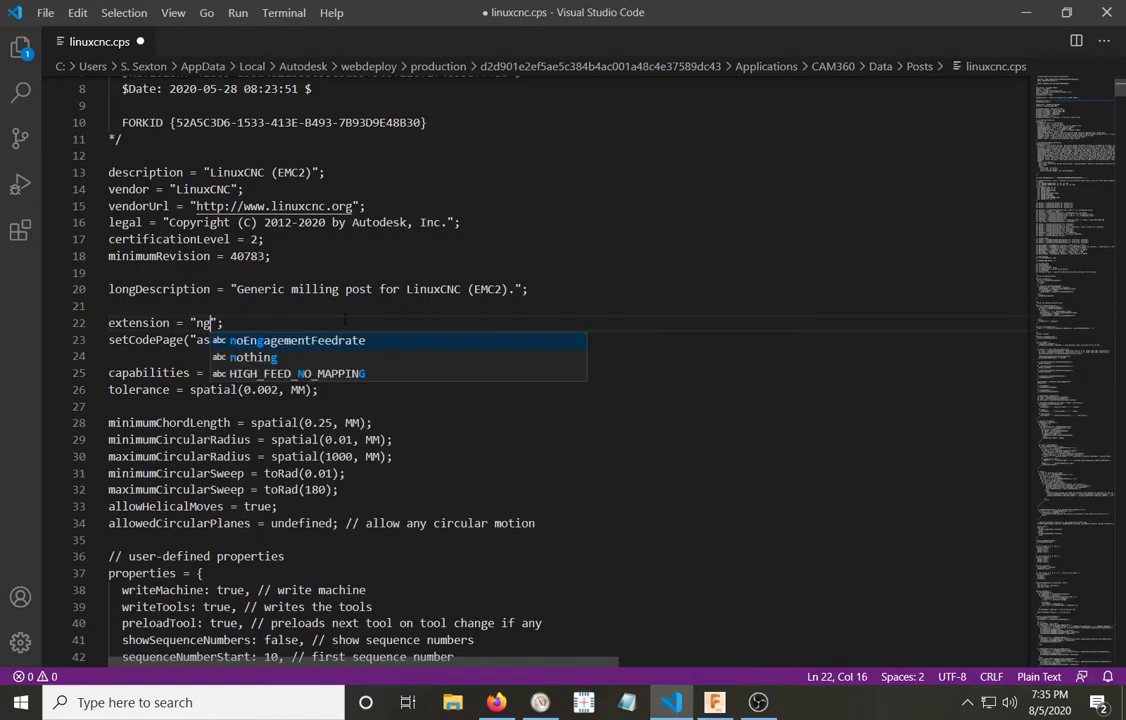
pyautogui.write('c')
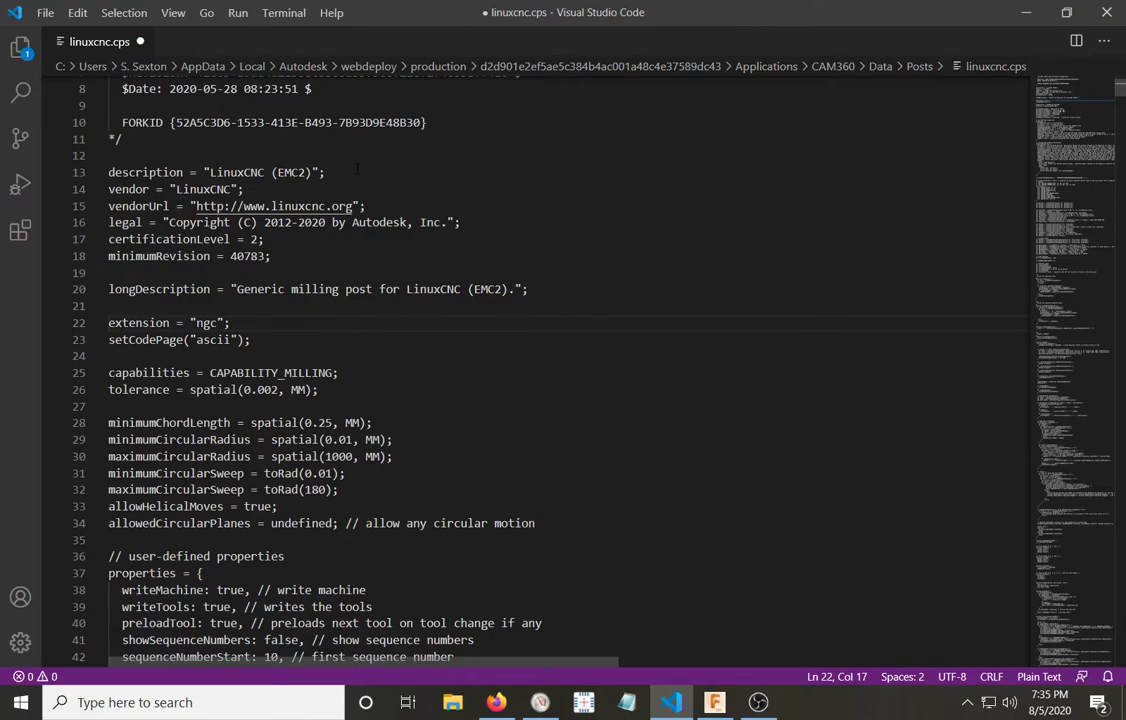
# Step: Save the edited post to the Desktop as 'linuxcnc test.cps' using Save As
pyautogui.click(45, 12)
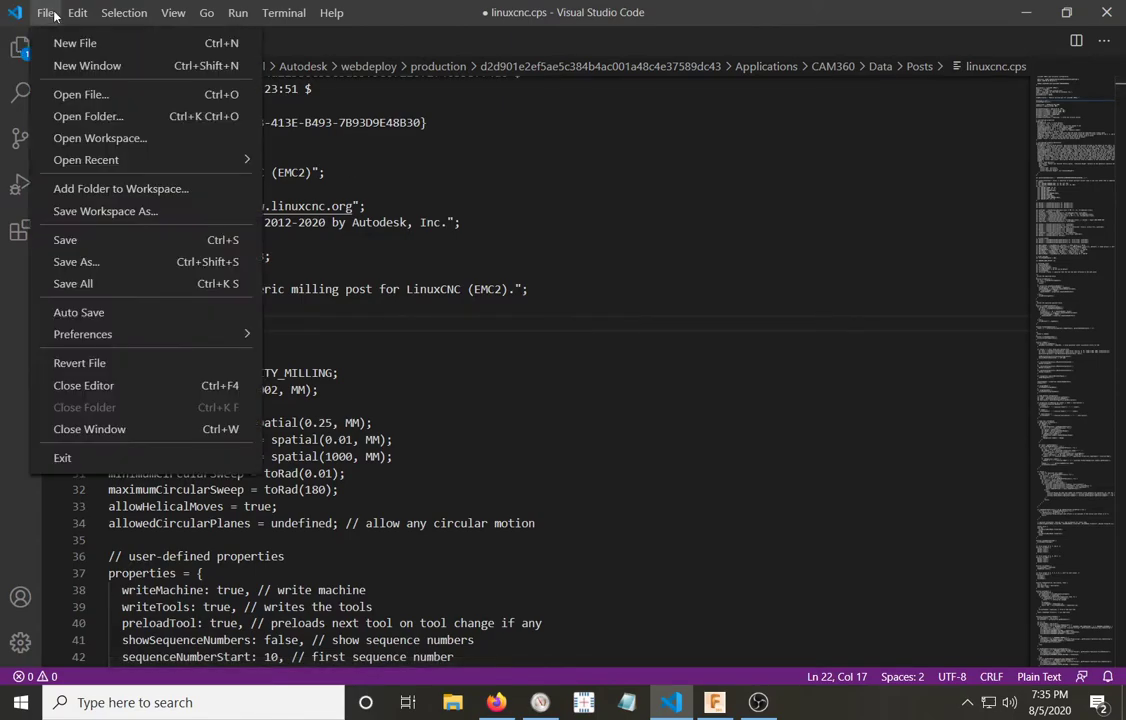
pyautogui.click(82, 262)
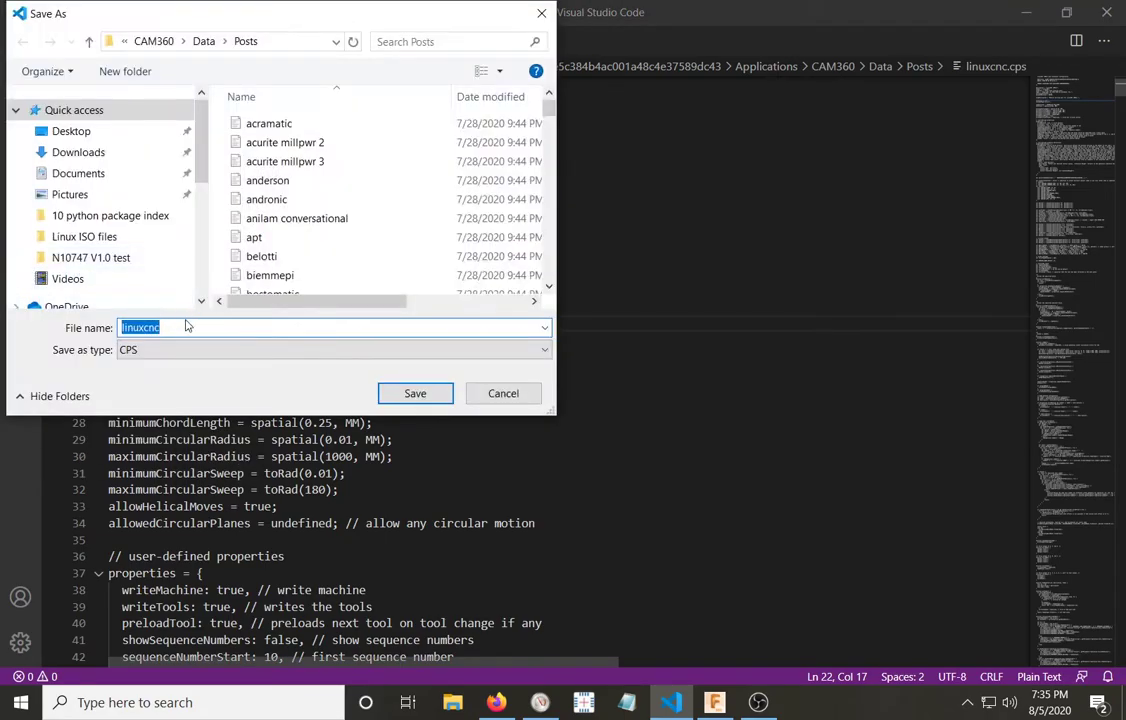
pyautogui.click(172, 327)
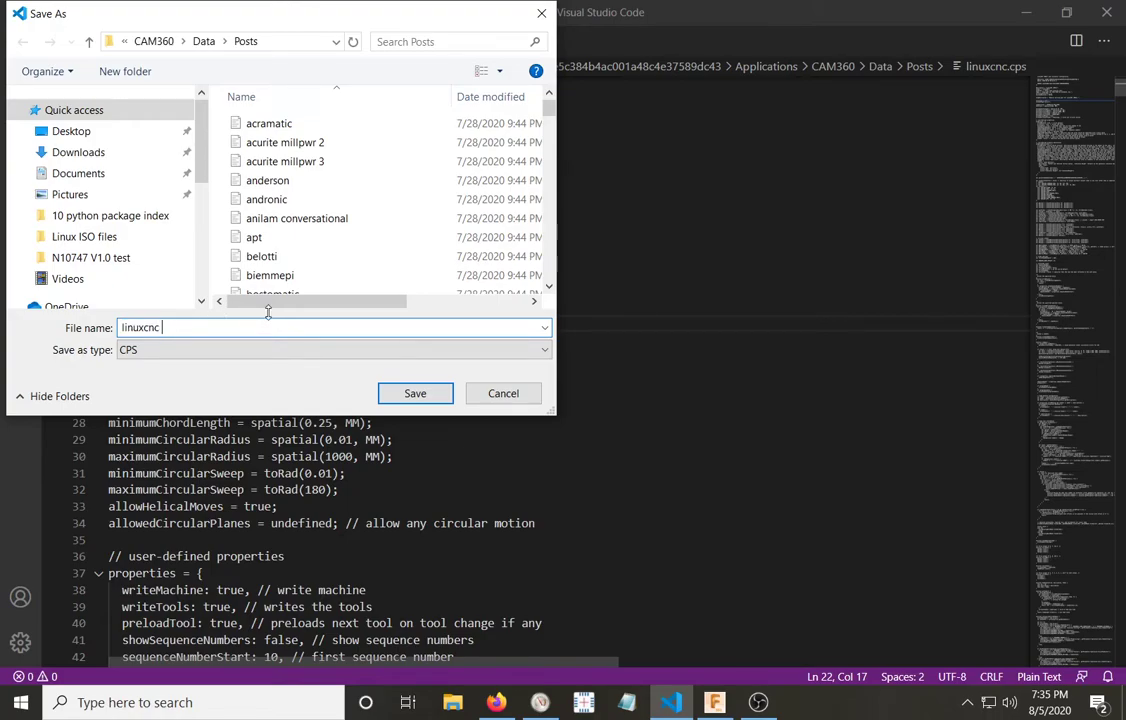
pyautogui.write('test')
pyautogui.click(78, 131)
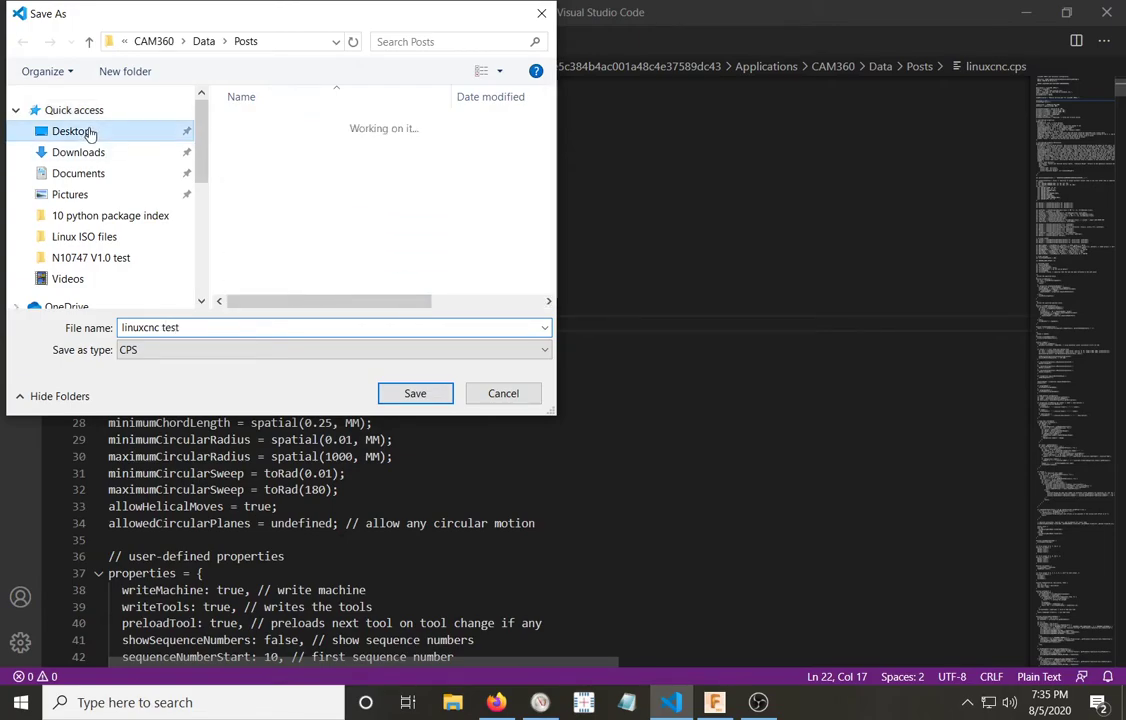
pyautogui.click(414, 393)
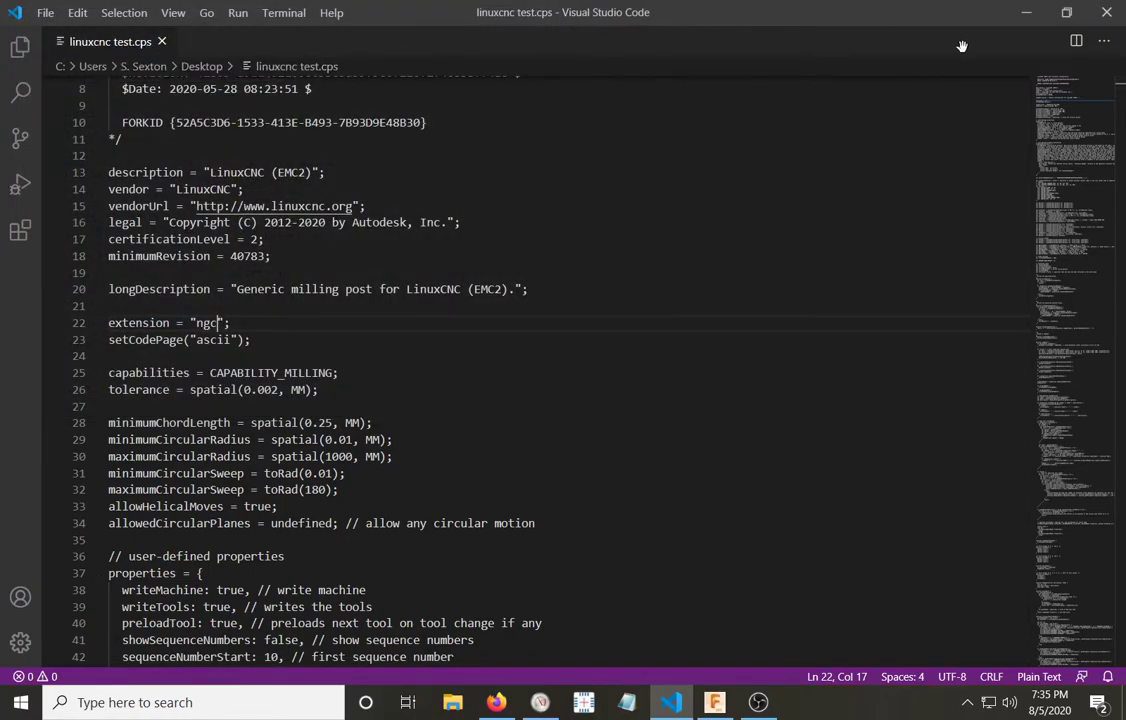
# Step: Close VS Code, minimize Fusion 360, and move the linuxcnc test icon to the desktop's right edge
pyautogui.click(1107, 12)
pyautogui.click(1017, 14)
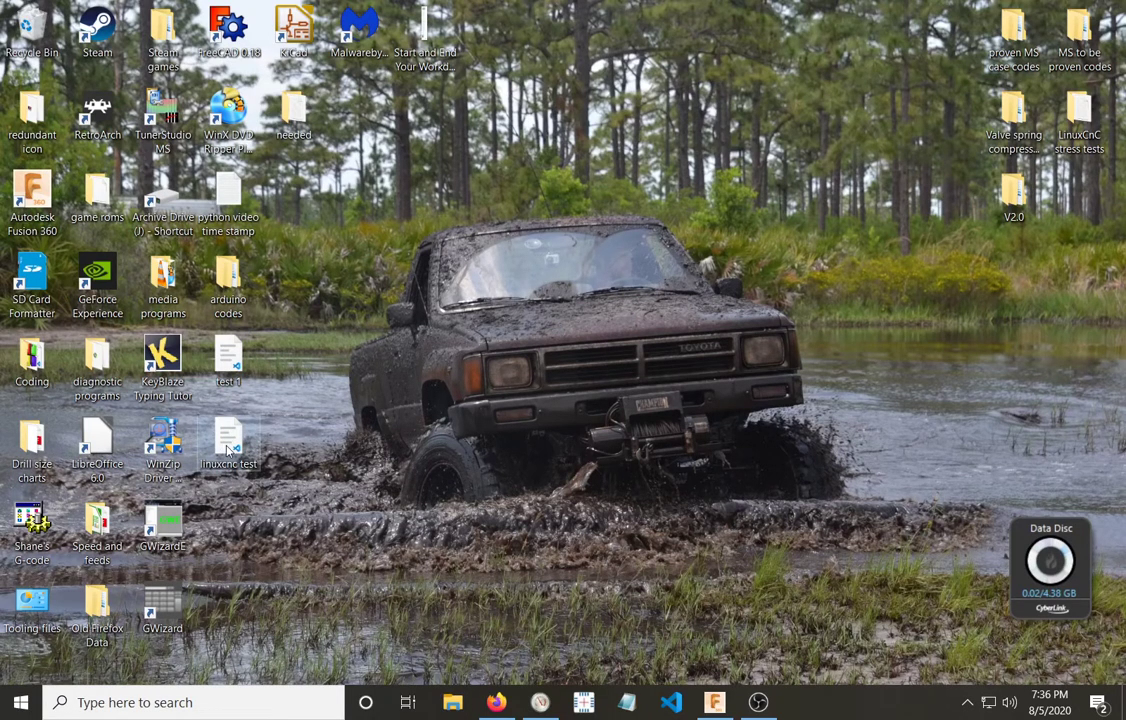
pyautogui.moveTo(228, 450); pyautogui.dragTo(1065, 315)
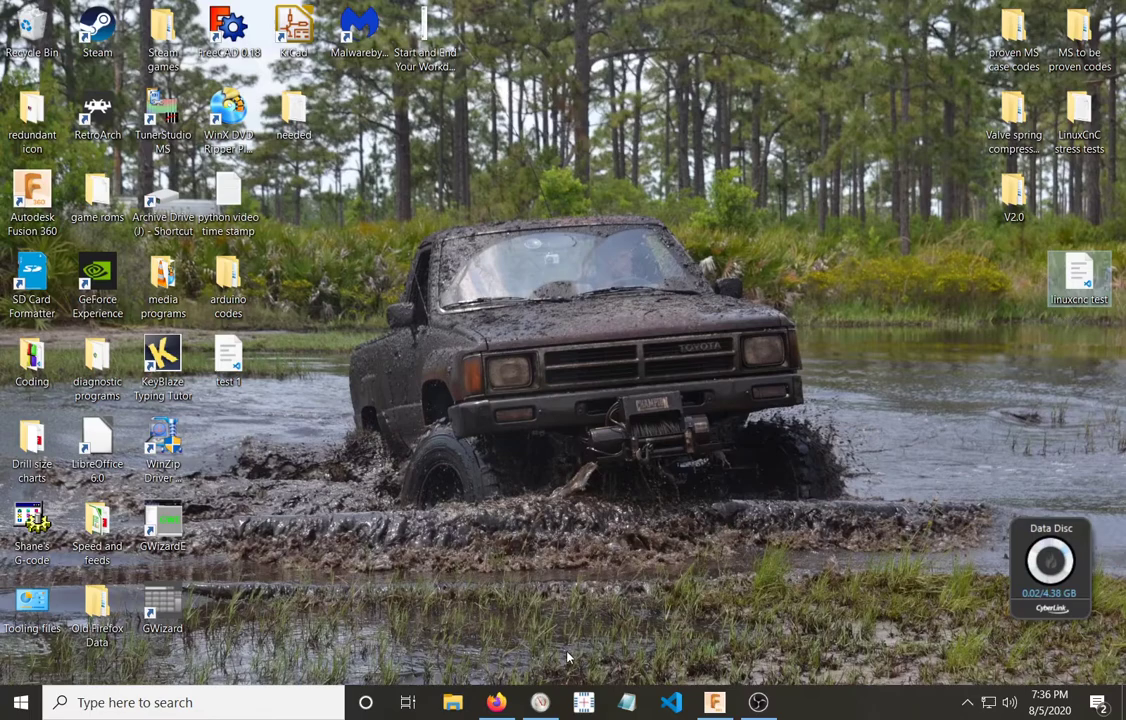
# Step: Switch the Post Process configuration folder to the personal post library
pyautogui.click(712, 702)
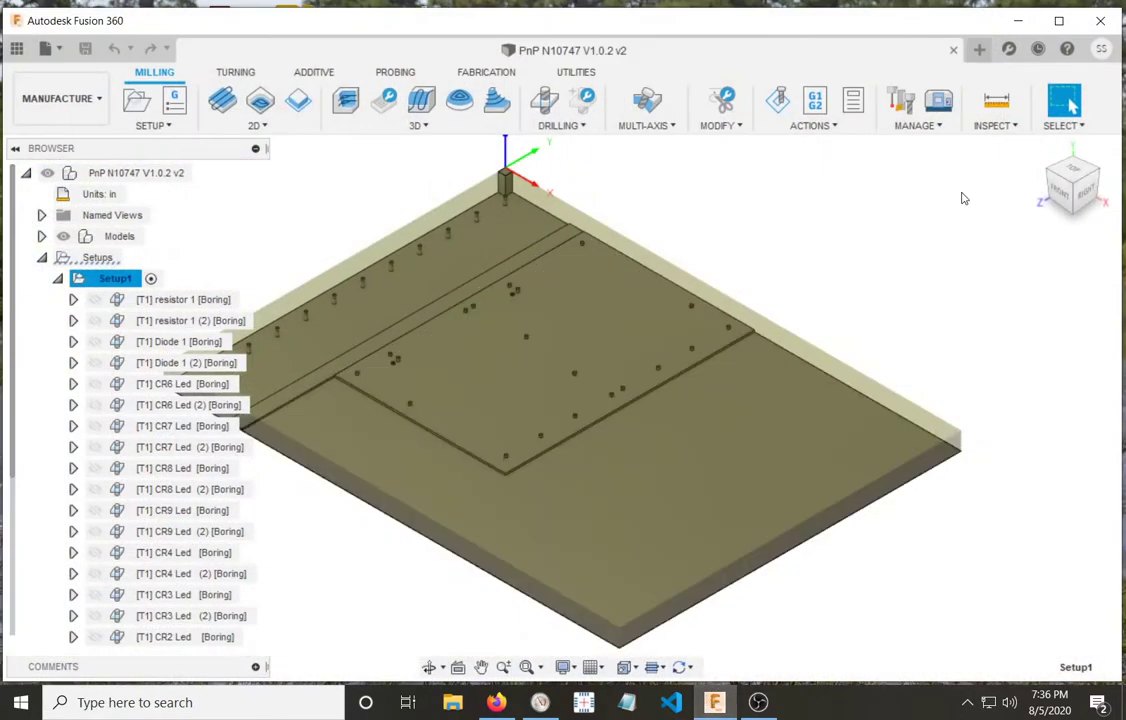
pyautogui.click(845, 126)
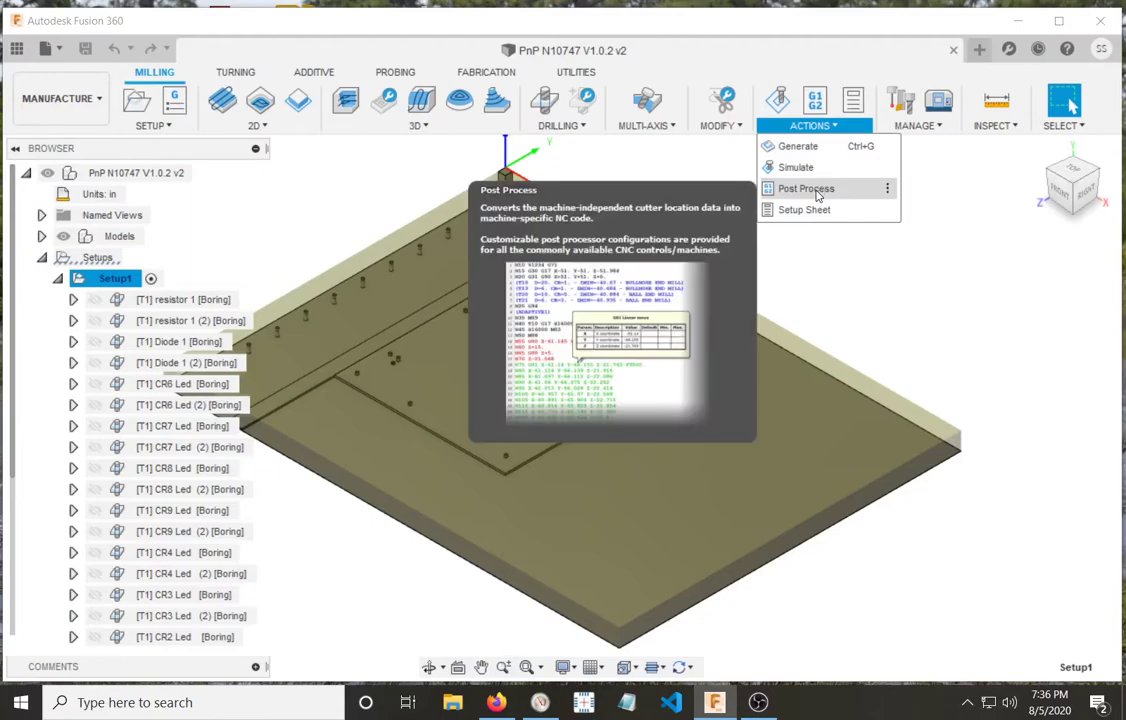
pyautogui.click(819, 188)
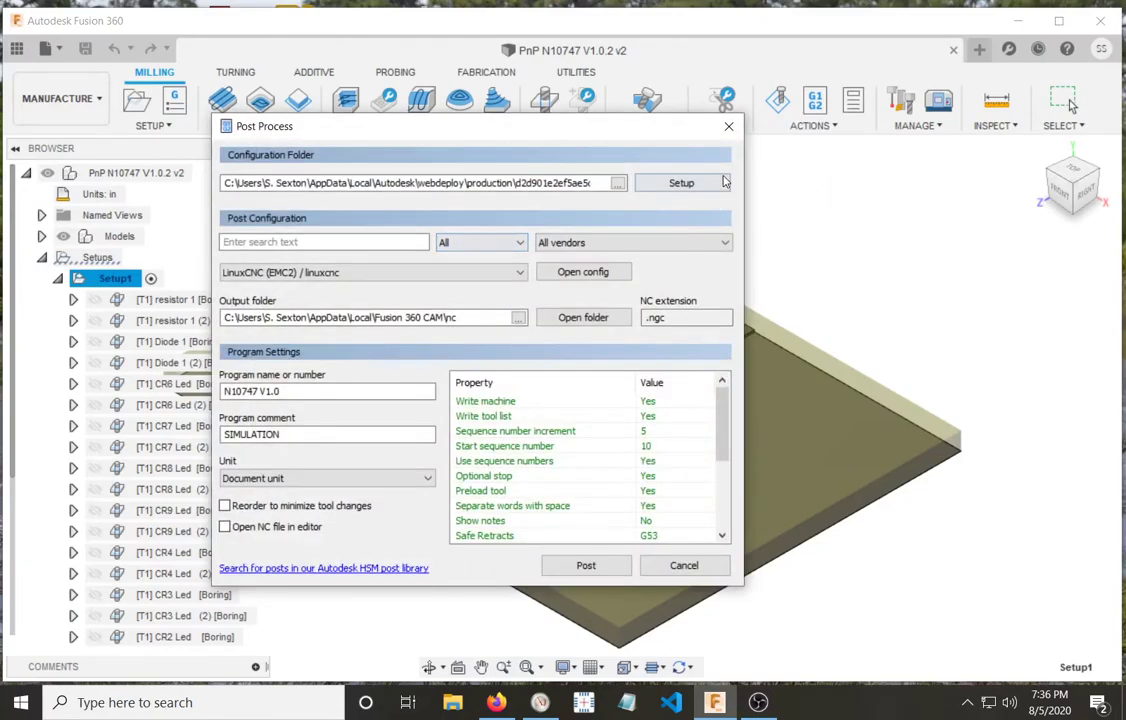
pyautogui.click(721, 184)
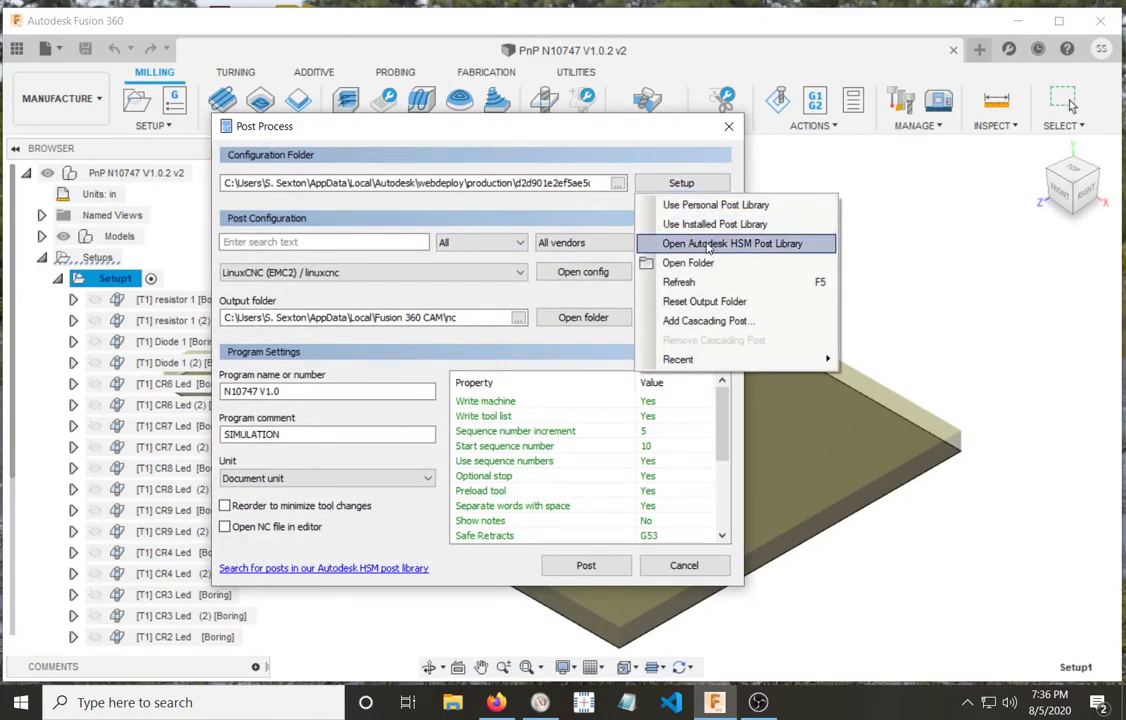
pyautogui.click(713, 206)
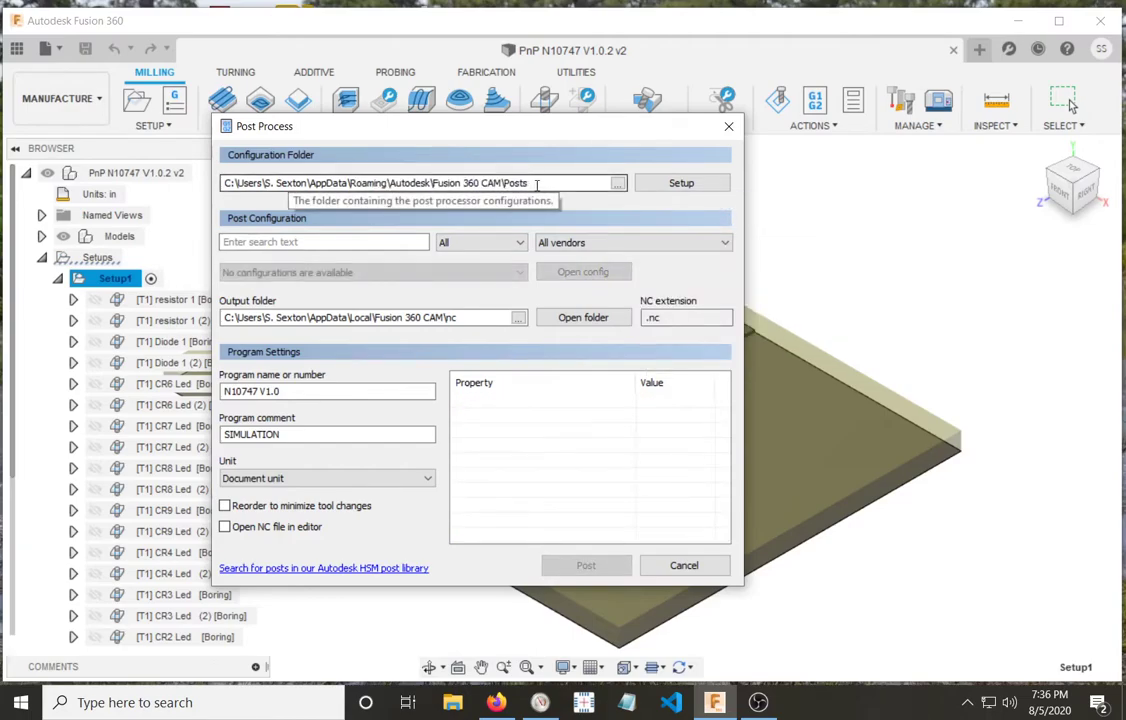
# Step: Copy the Fusion 360 CAM Posts configuration folder path
pyautogui.moveTo(537, 185); pyautogui.dragTo(233, 185)
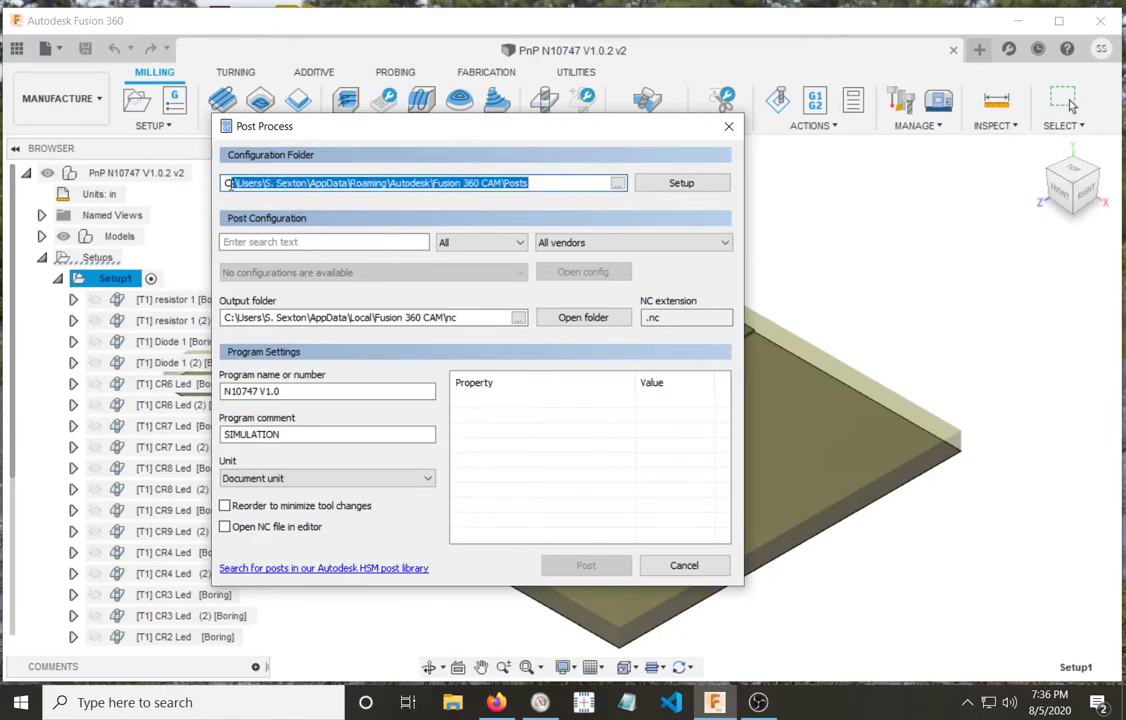
pyautogui.rightClick(228, 185)
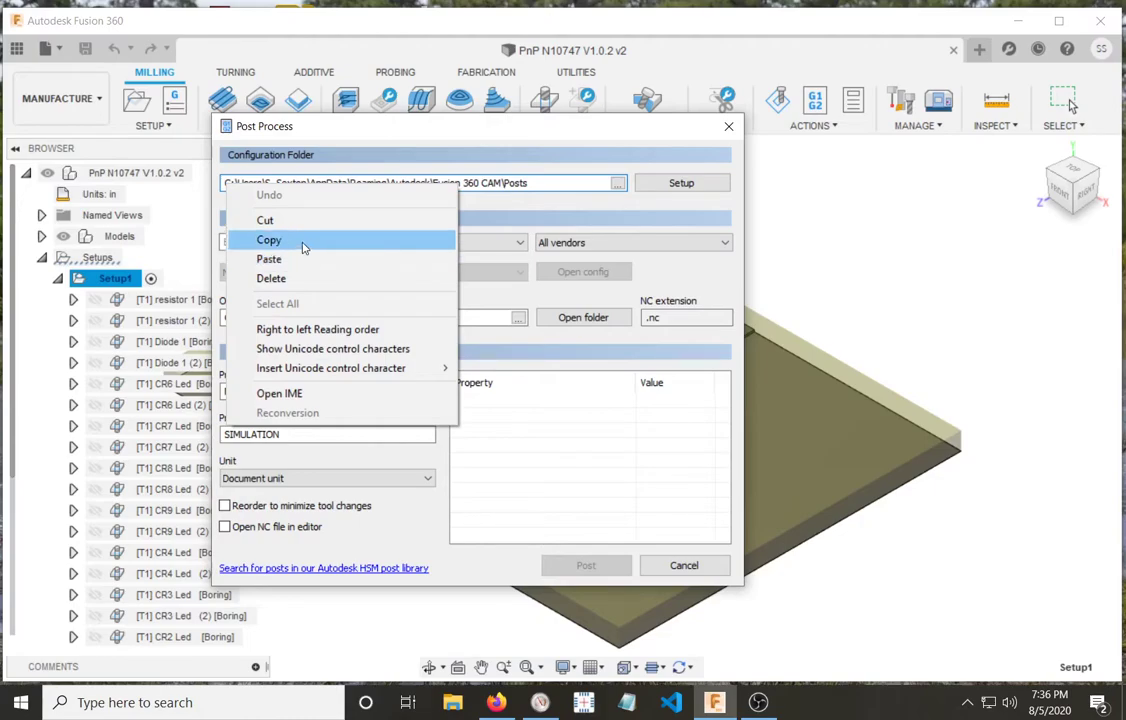
pyautogui.click(304, 243)
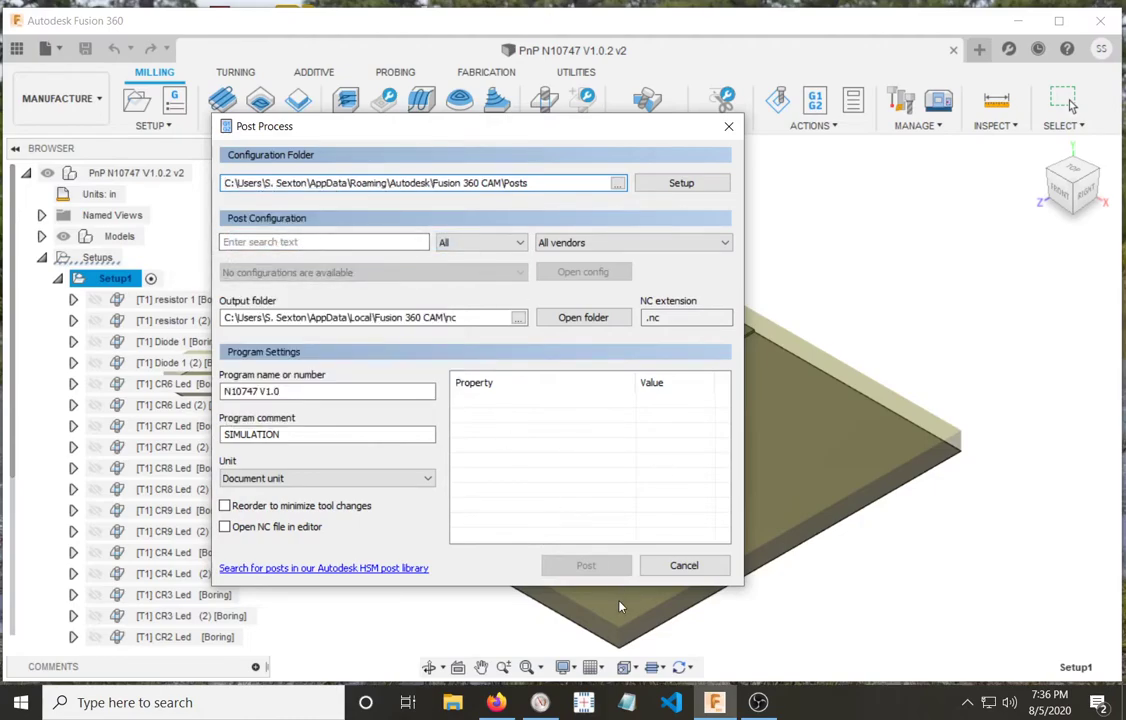
# Step: Paste the Posts folder path into Windows search and open that folder in File Explorer
pyautogui.click(113, 702)
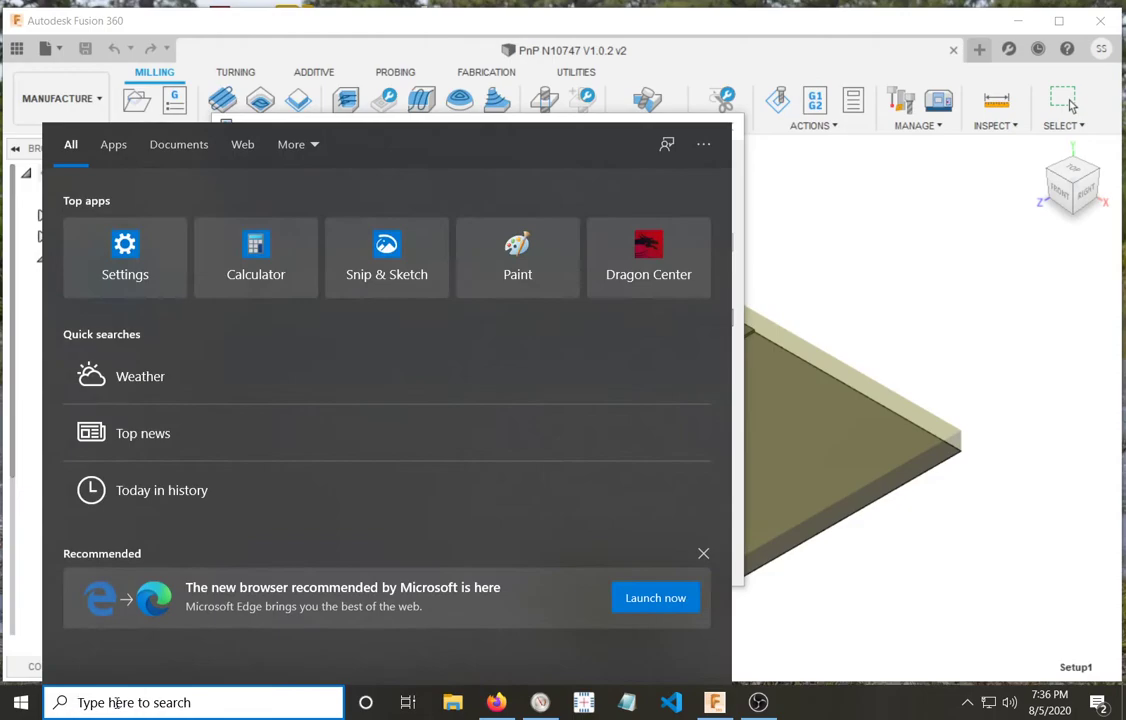
pyautogui.rightClick(113, 700)
pyautogui.click(113, 651)
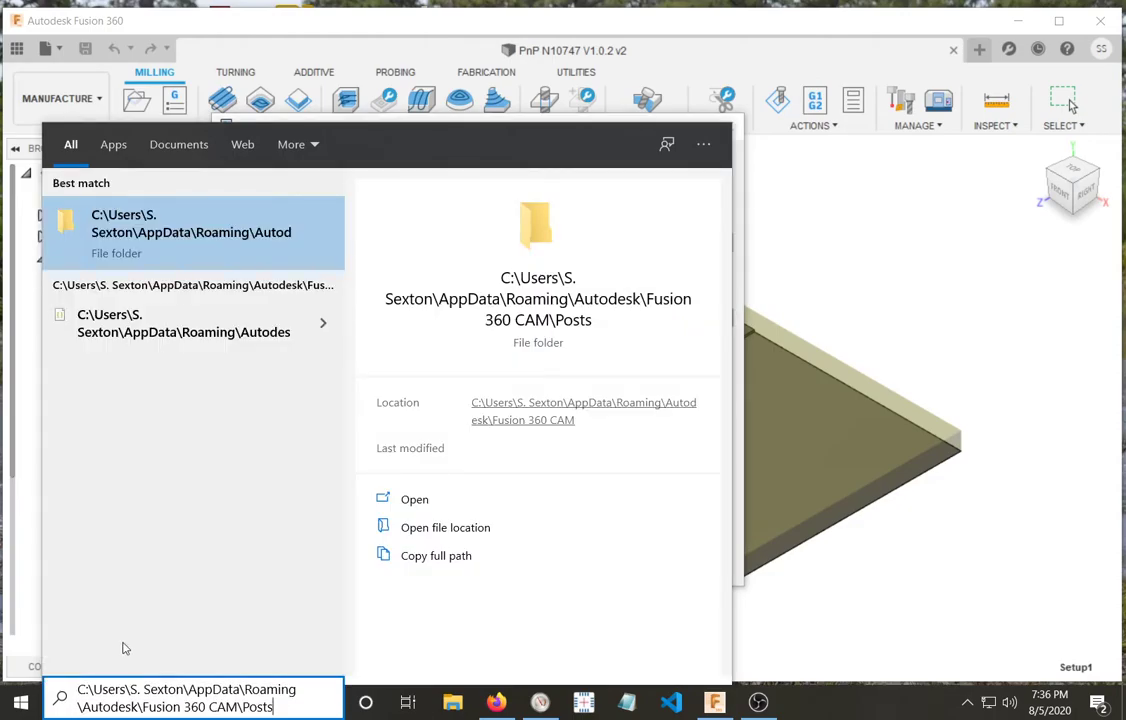
pyautogui.click(406, 510)
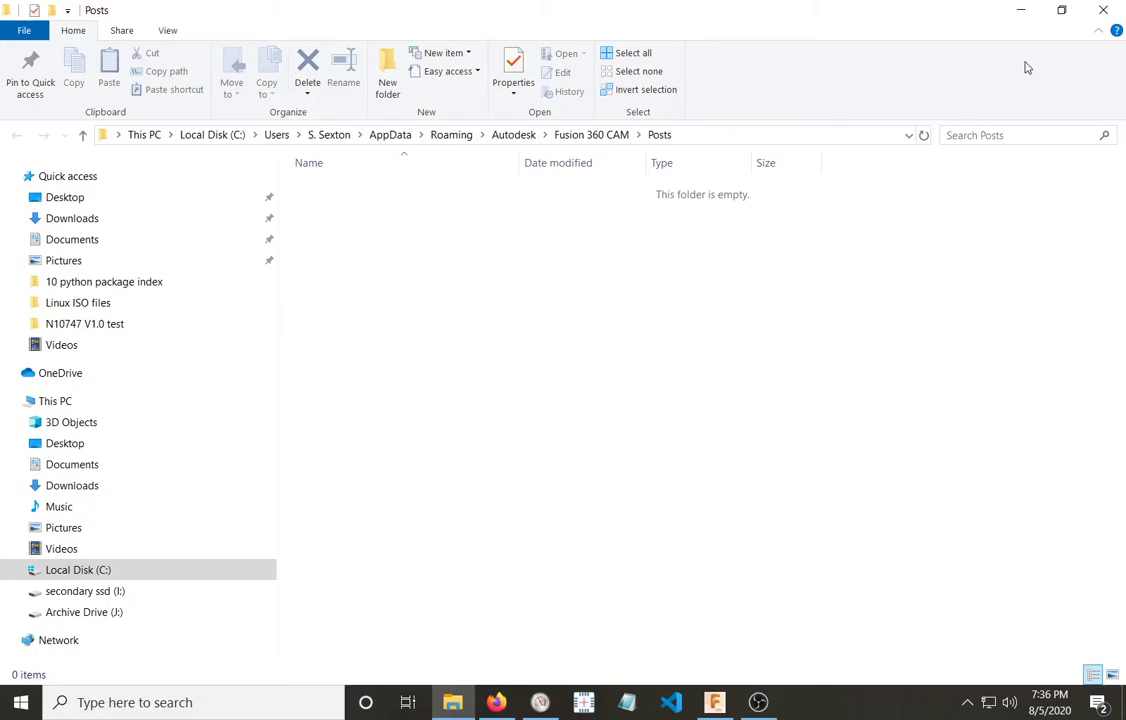
# Step: Move the desktop's linuxcnc test file into the Posts folder, then close Explorer and return to Fusion
pyautogui.click(1062, 10)
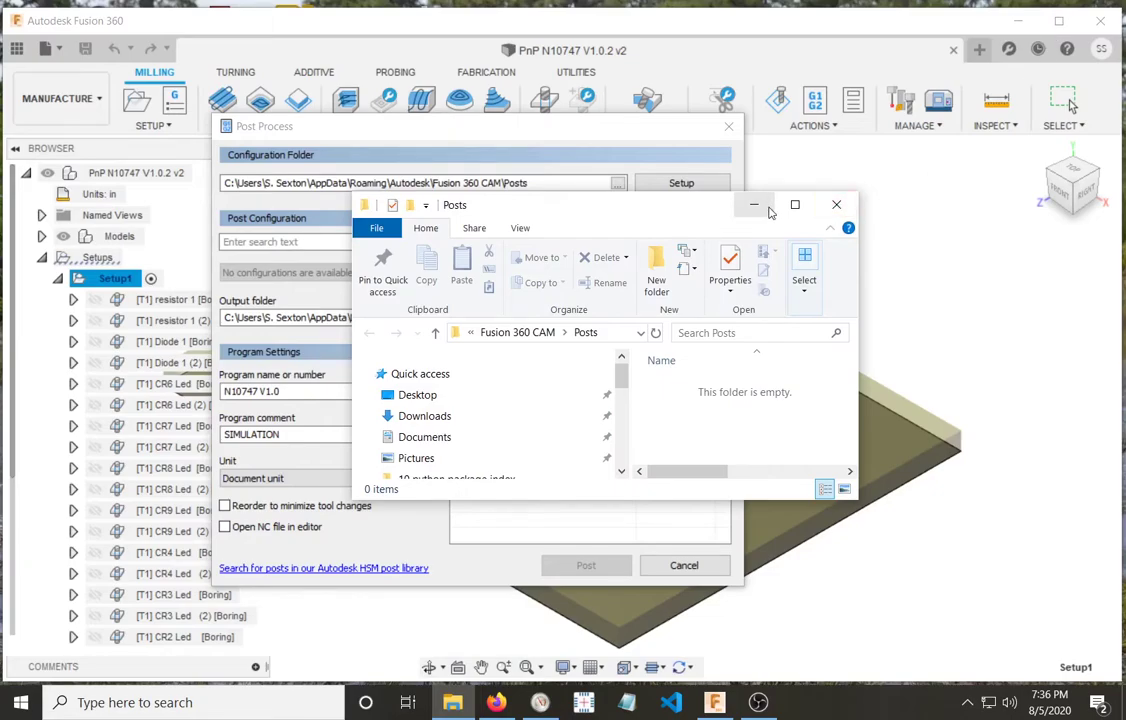
pyautogui.click(770, 211)
pyautogui.click(728, 126)
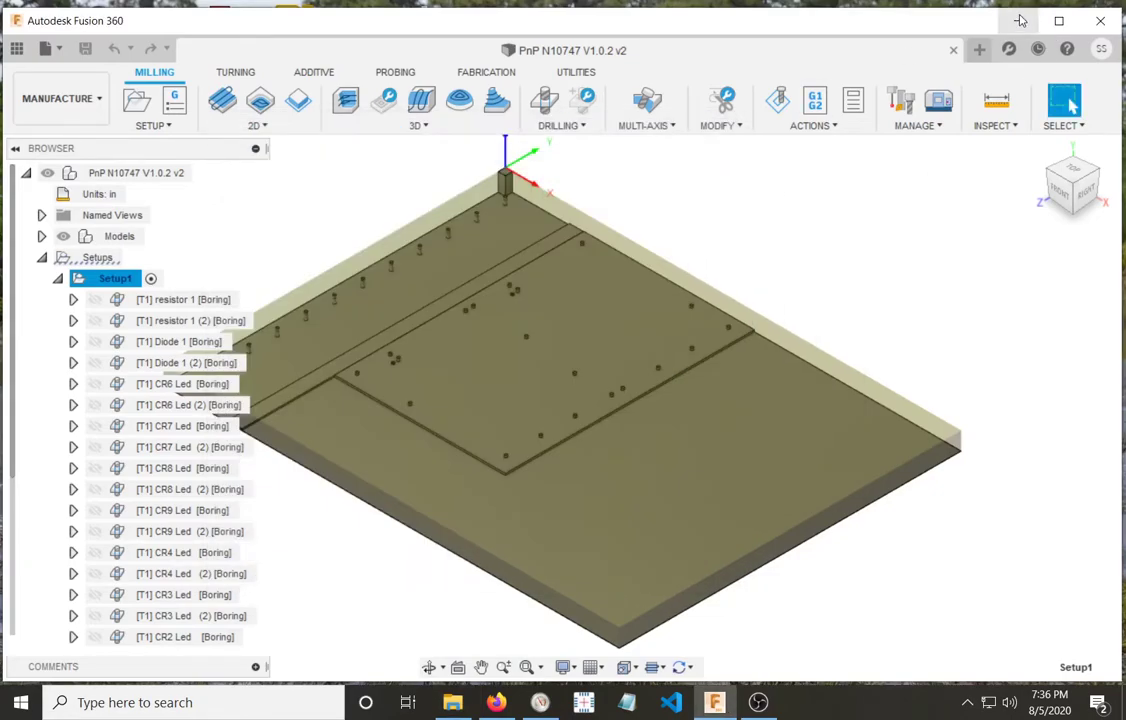
pyautogui.click(1020, 20)
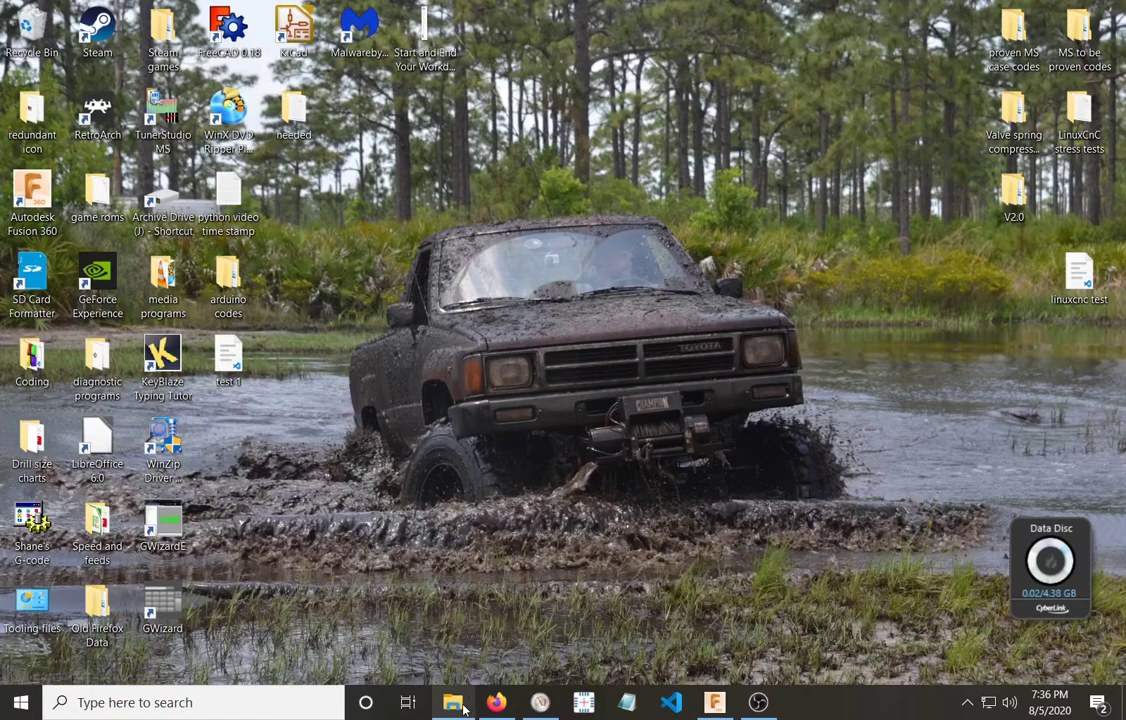
pyautogui.click(462, 708)
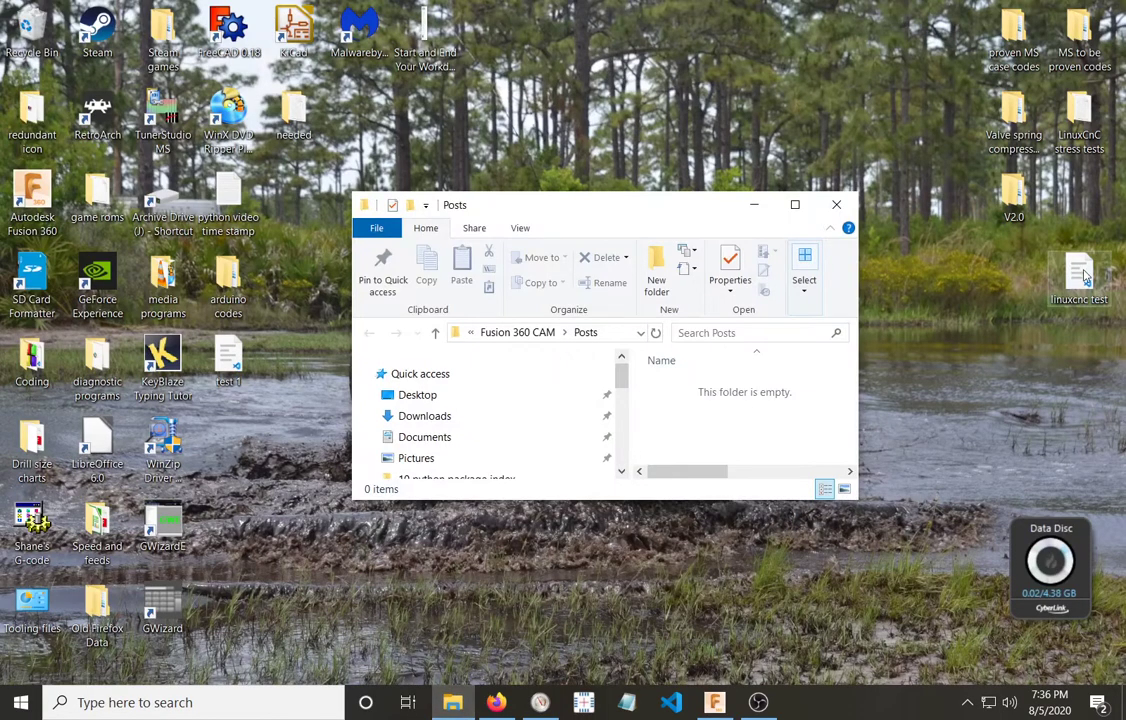
pyautogui.moveTo(1085, 277); pyautogui.dragTo(684, 410)
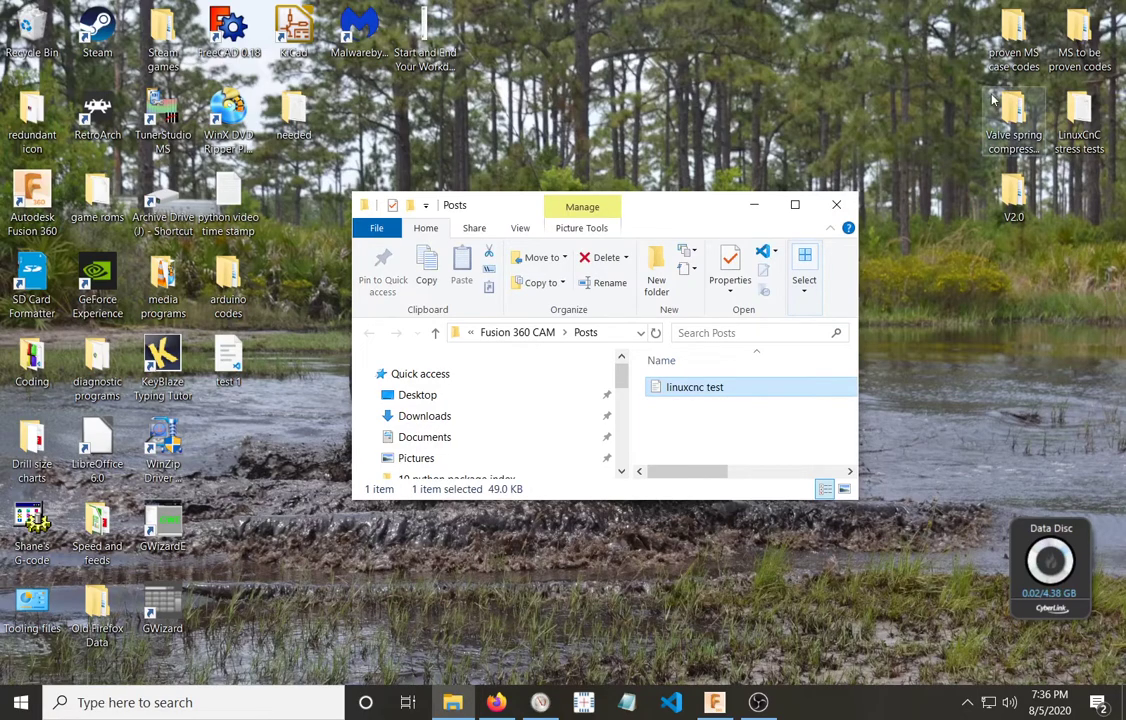
pyautogui.click(836, 204)
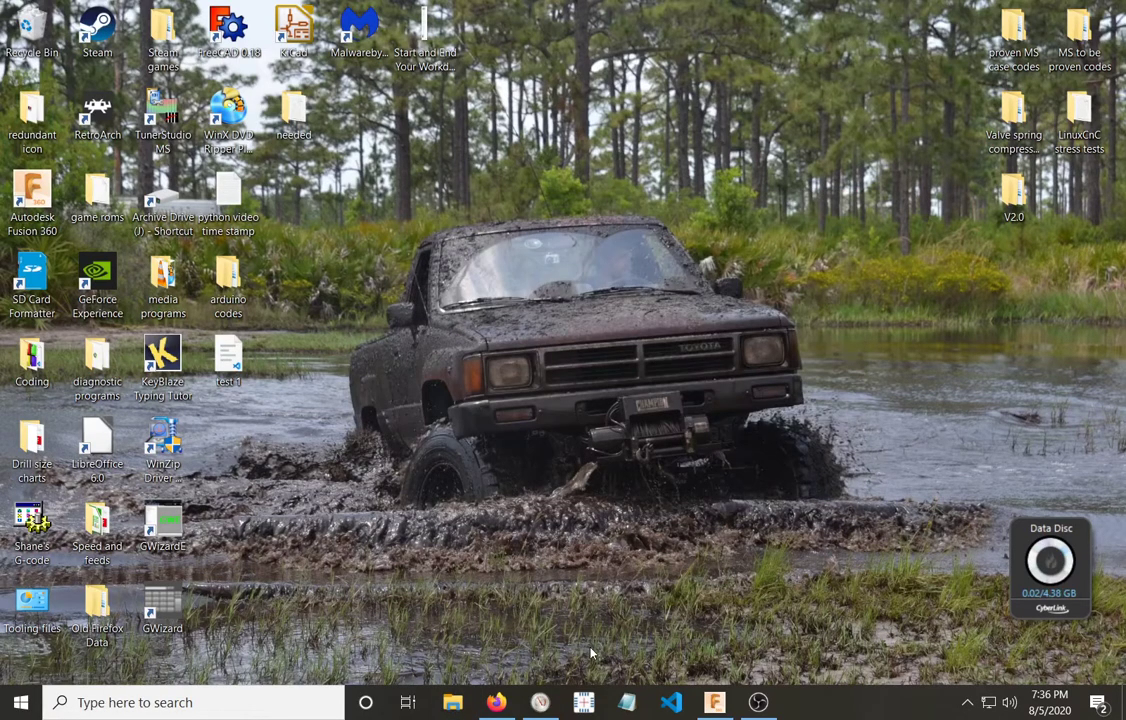
pyautogui.click(710, 703)
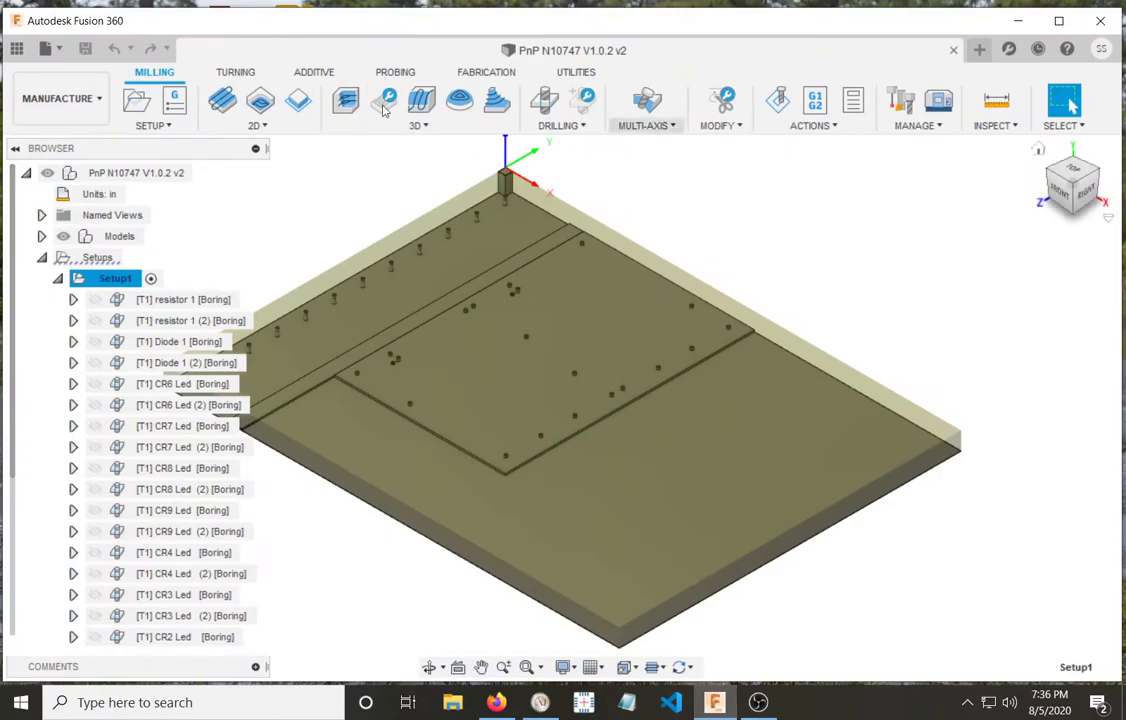
# Step: Start Post Process and switch to the personal post library so the linuxcnc test post is selected
pyautogui.click(814, 127)
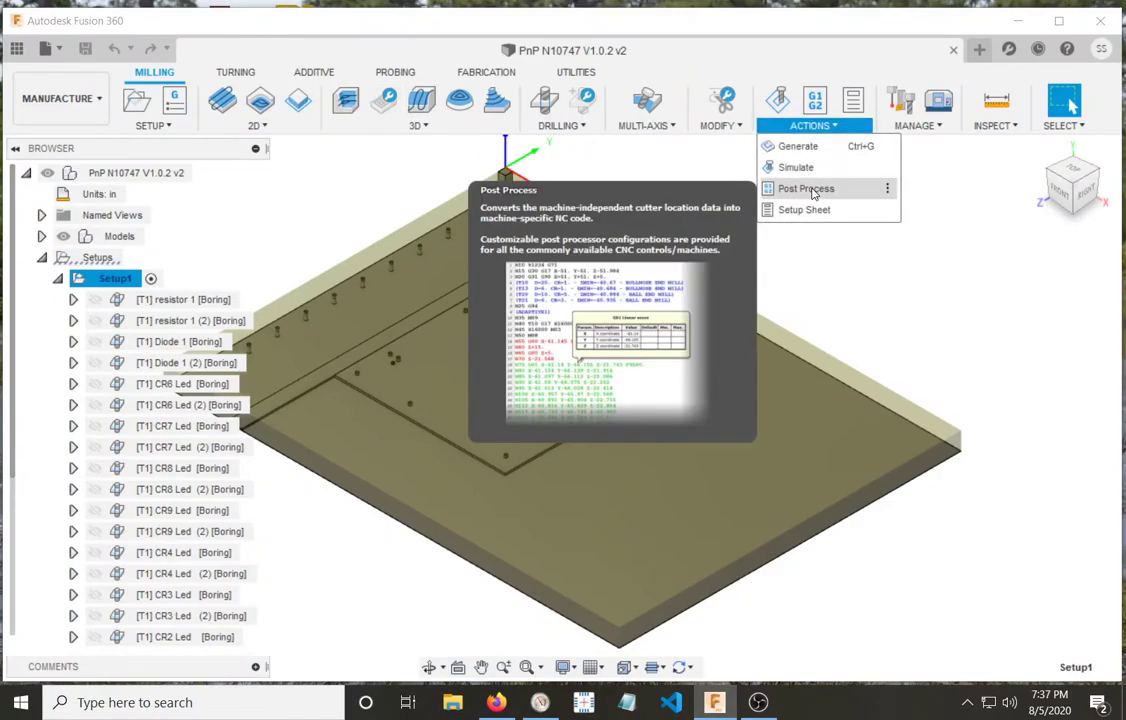
pyautogui.click(810, 189)
pyautogui.click(682, 183)
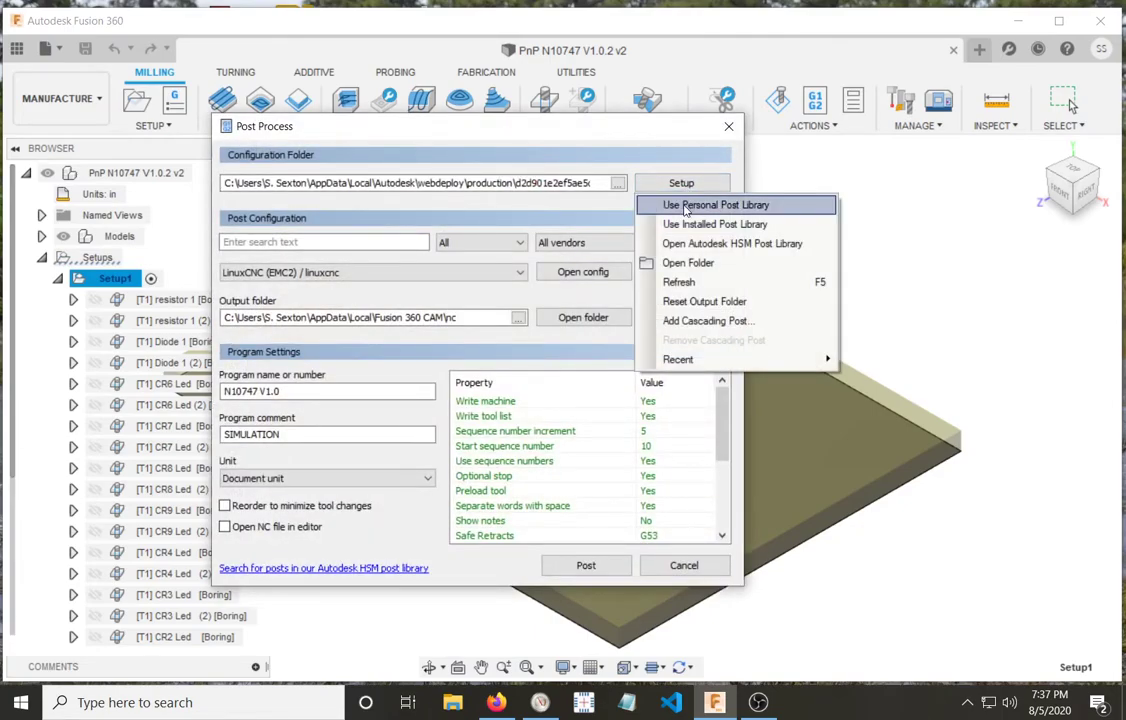
pyautogui.click(685, 205)
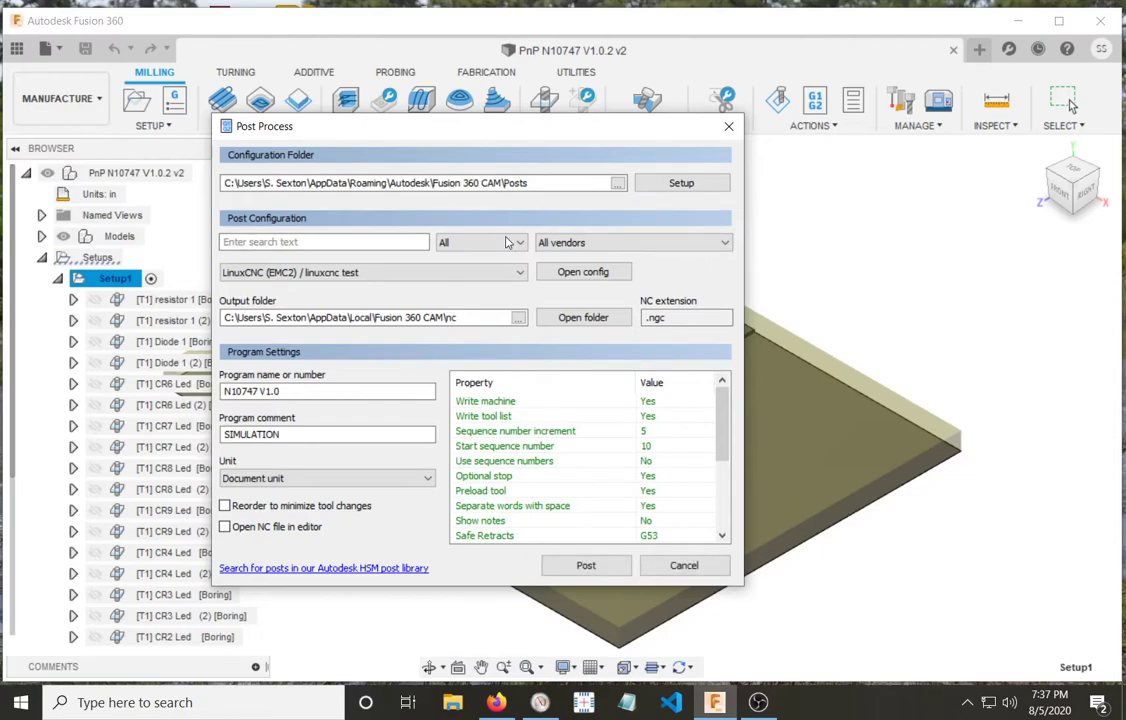
pyautogui.moveTo(276, 277)
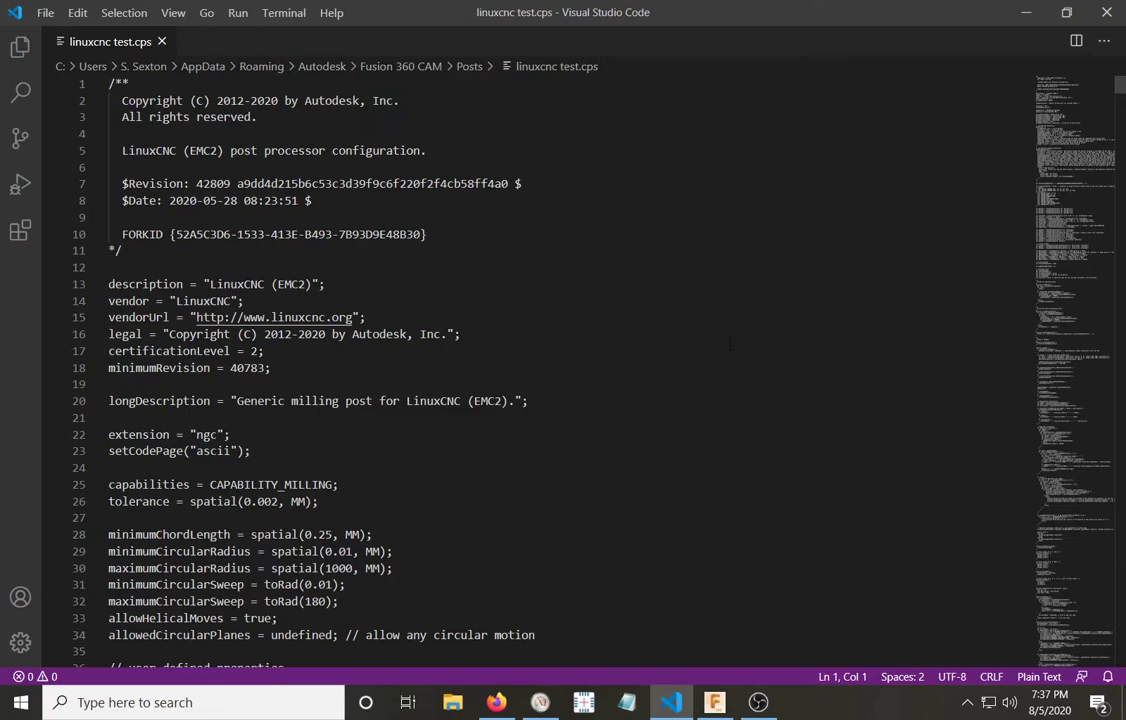
# Step: Scroll linuxcnc test.cps down to its onClose function ending with 'Have a nice day'
pyautogui.scroll(-7, 1122, 104)
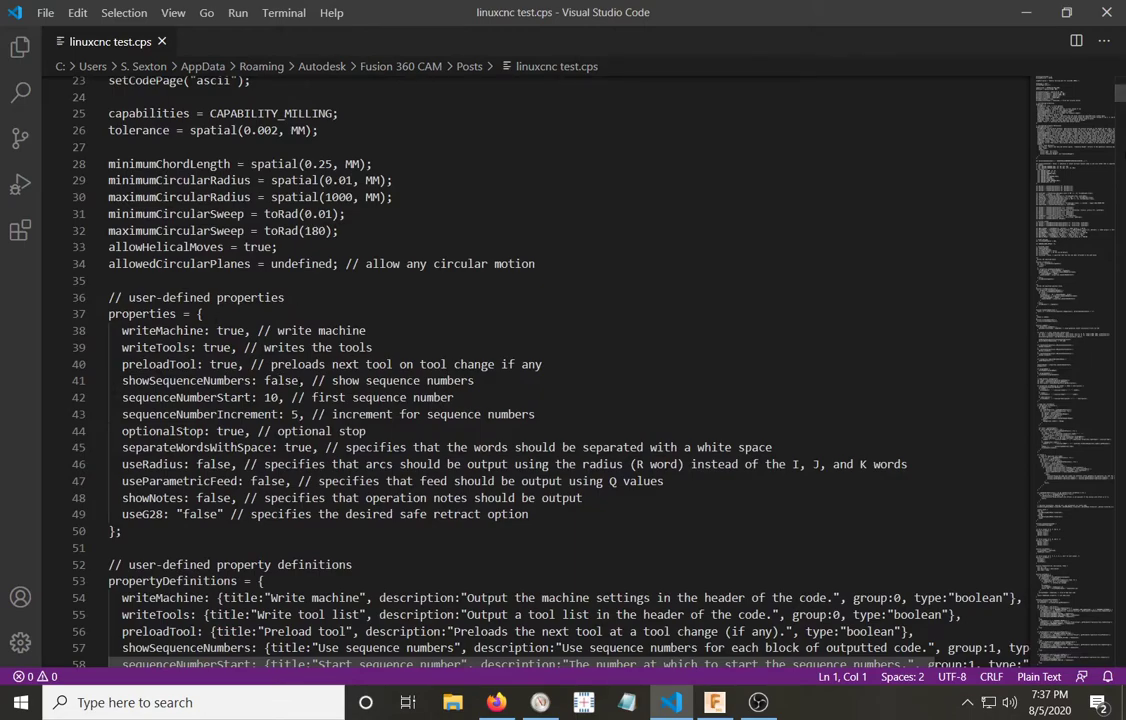
pyautogui.click(1122, 218)
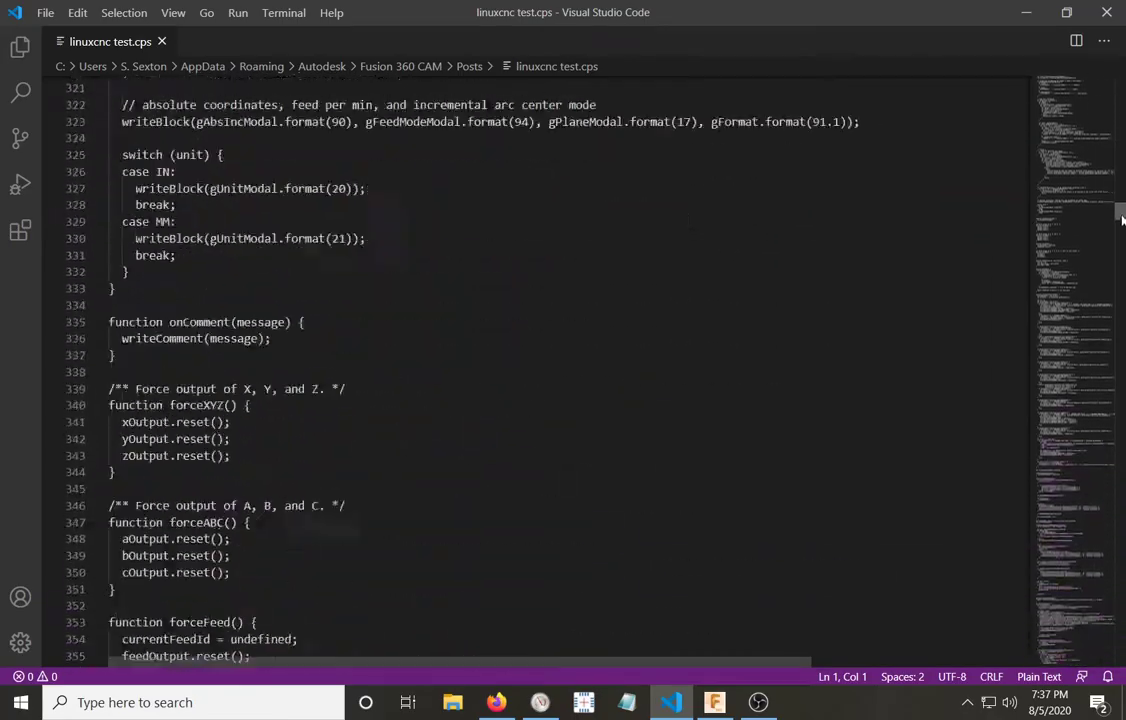
pyautogui.moveTo(1122, 218); pyautogui.dragTo(1122, 652)
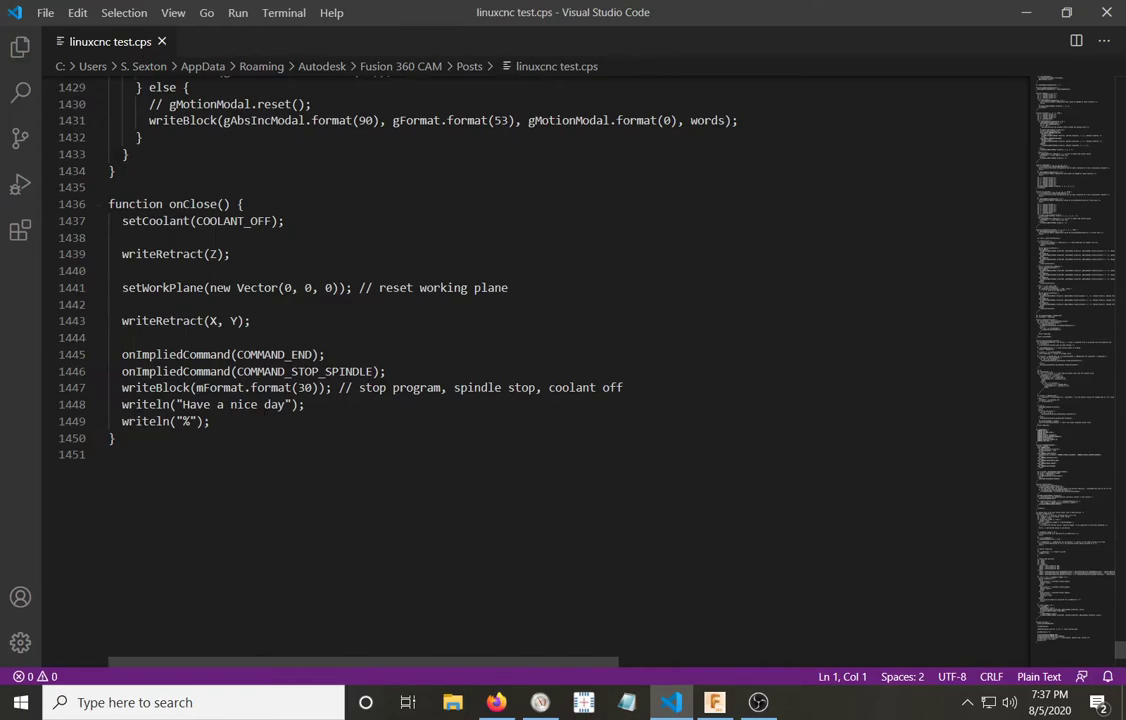
# Step: Close the post editor and reopen Post Process using the personal post library
pyautogui.click(1118, 12)
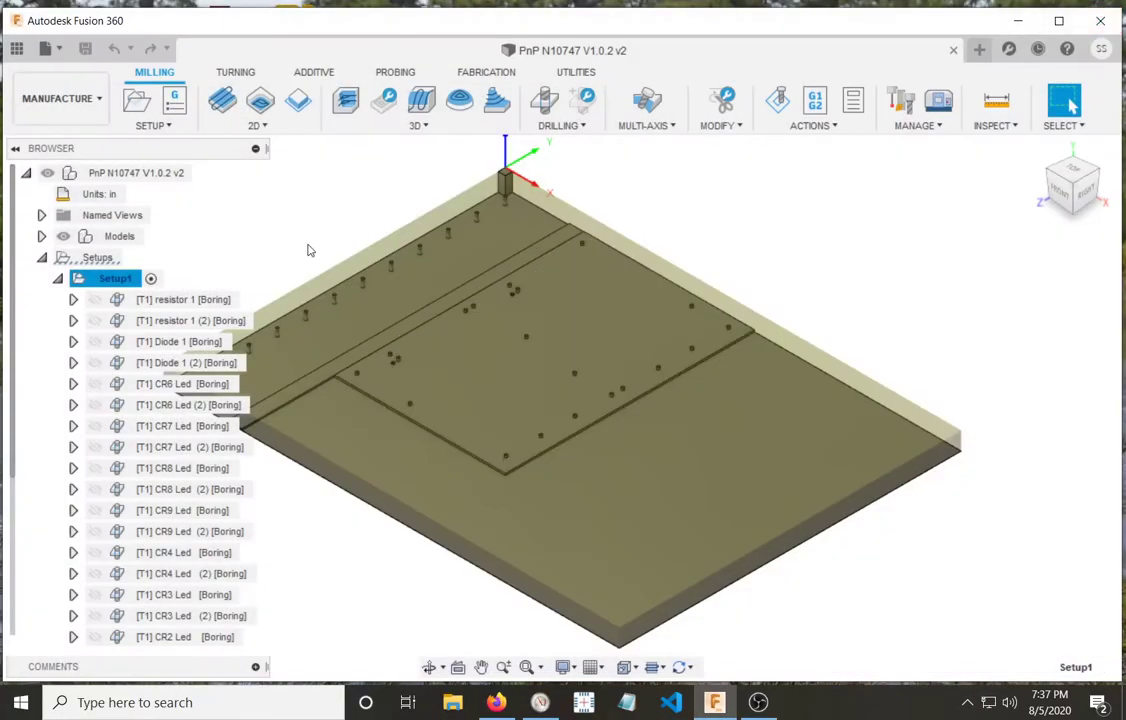
pyautogui.click(839, 127)
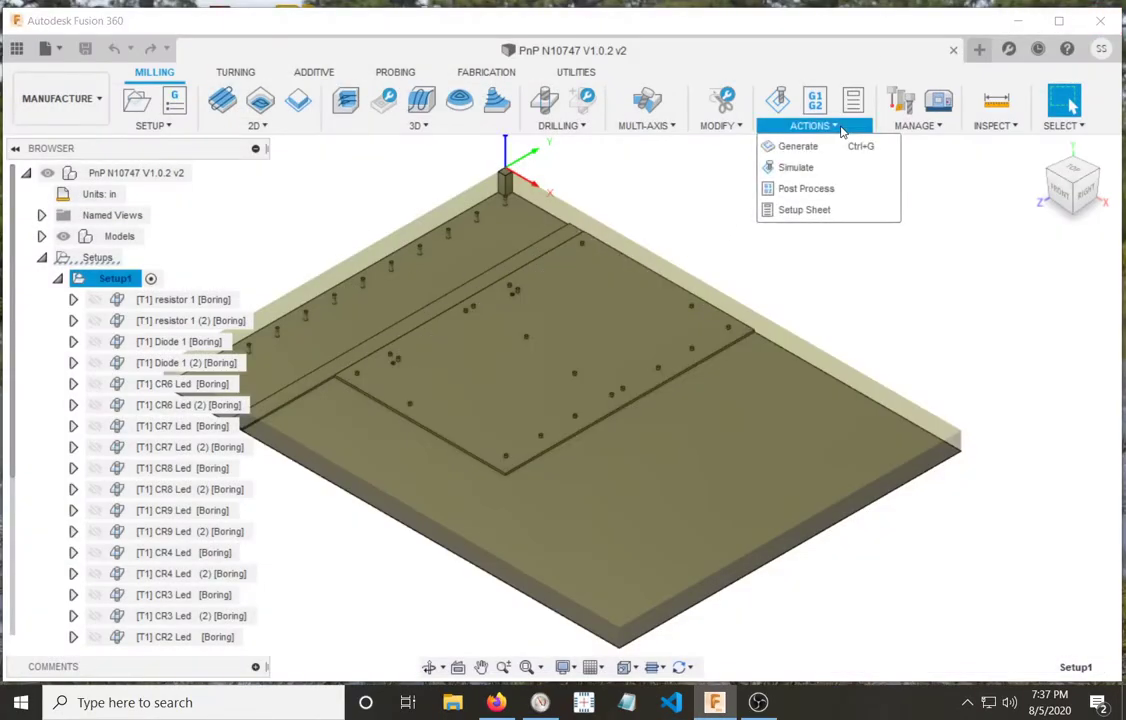
pyautogui.click(808, 189)
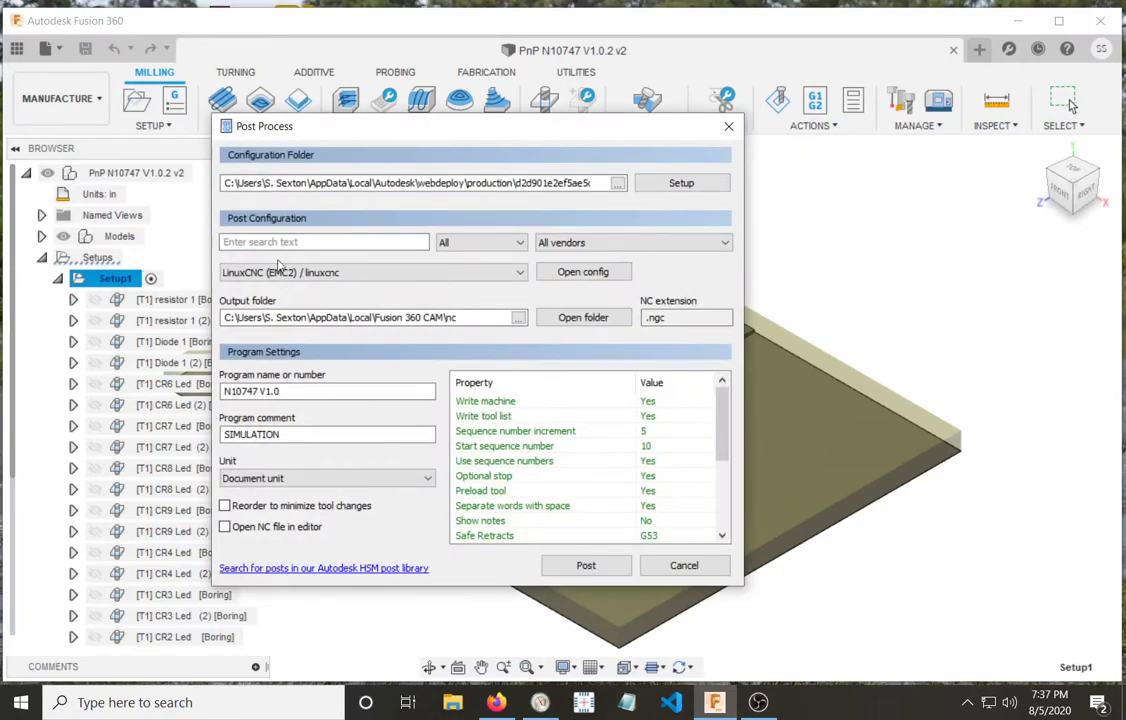
pyautogui.click(692, 184)
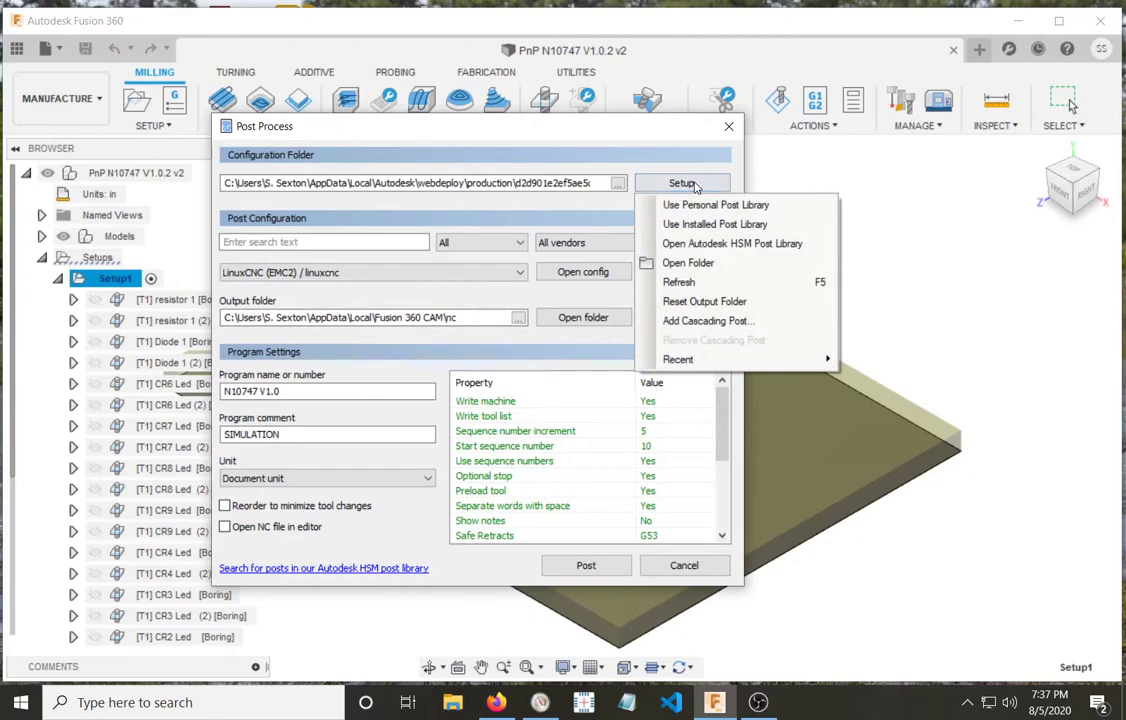
pyautogui.click(708, 205)
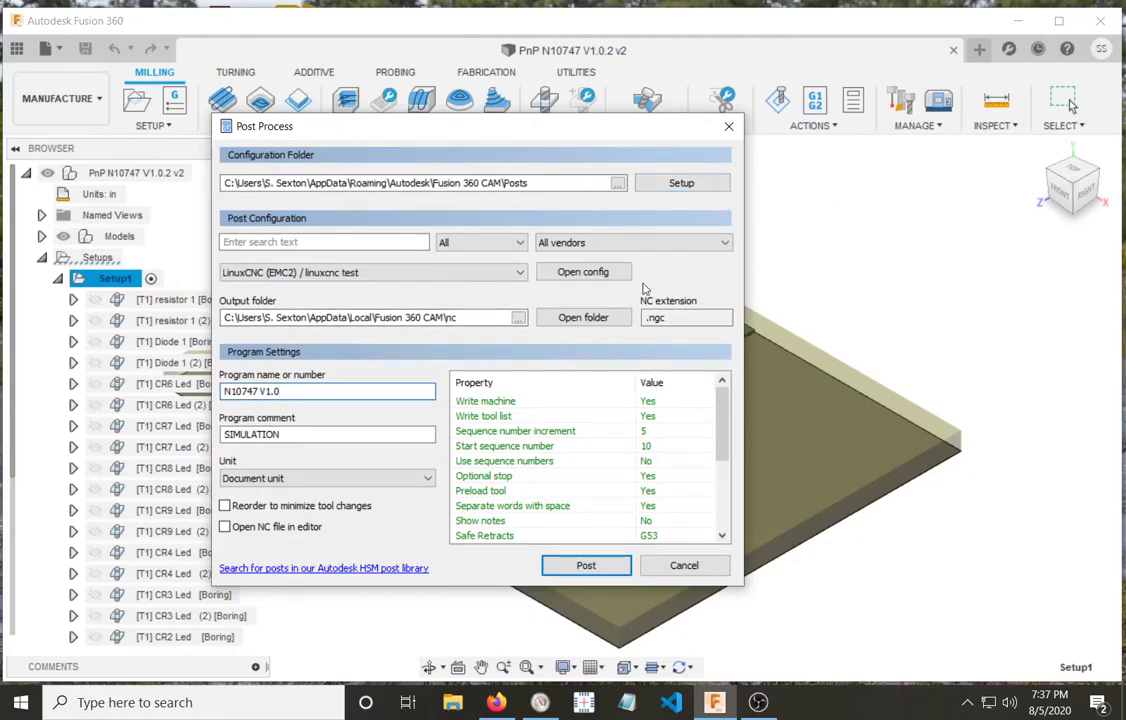
# Step: Rename the program to 'test 2' and post it, saving to the Desktop
pyautogui.press('BackSpace')
pyautogui.press('BackSpace')
pyautogui.press('BackSpace')
pyautogui.press('BackSpace')
pyautogui.write('test 2')
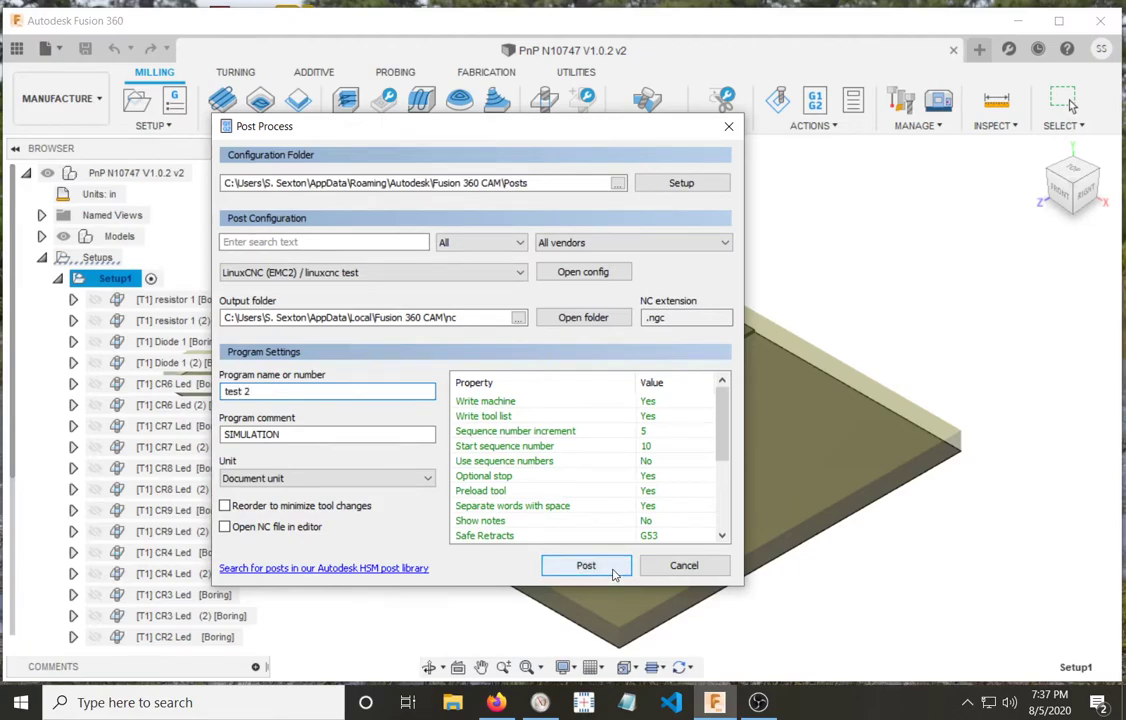
pyautogui.click(614, 571)
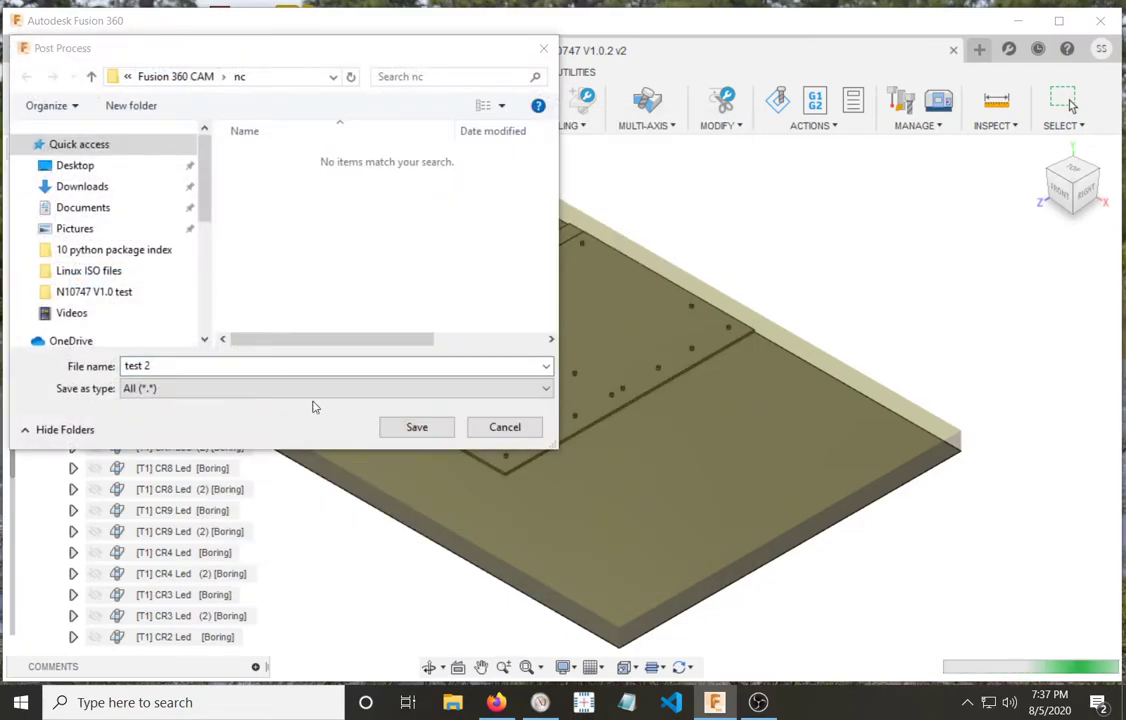
pyautogui.click(95, 167)
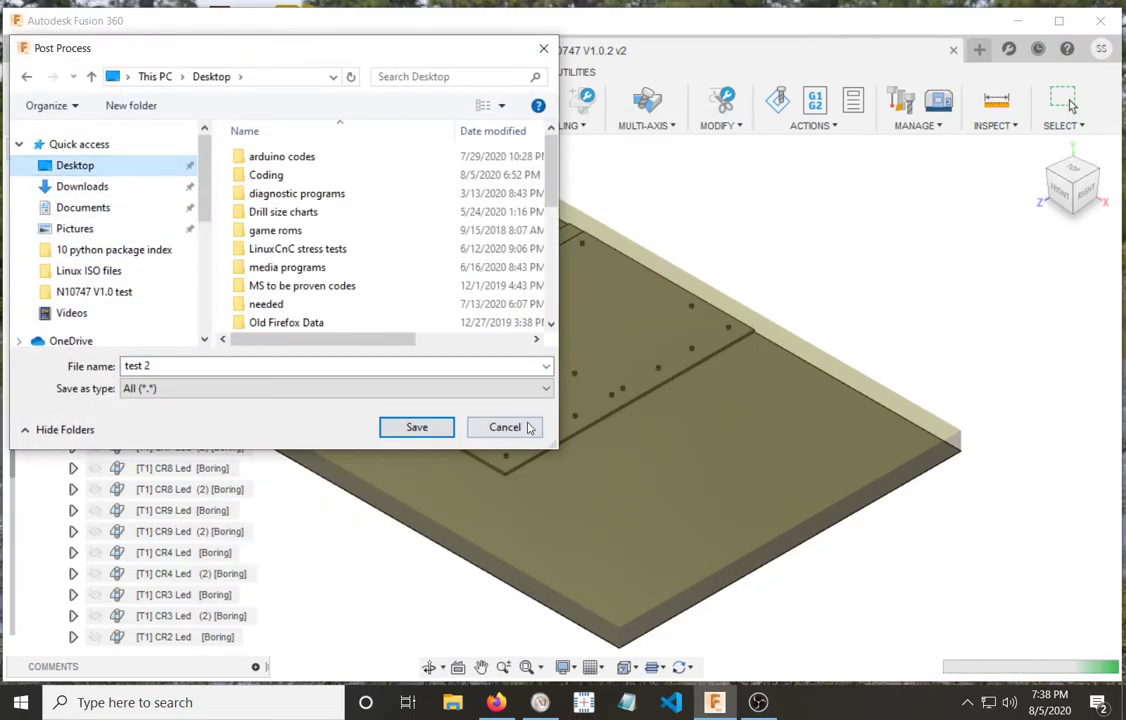
pyautogui.click(446, 436)
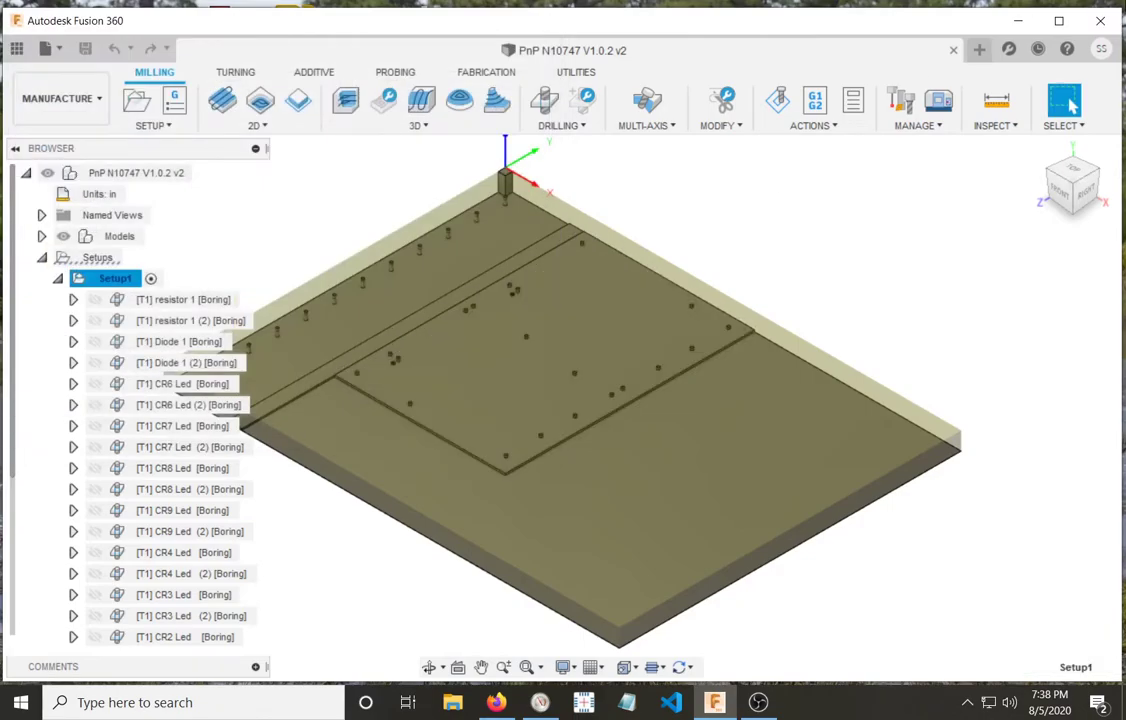
# Step: Open test 2.ngc from the desktop and check its ending G53 X0. Y0., M30, 'Have a nice day'
pyautogui.click(1019, 21)
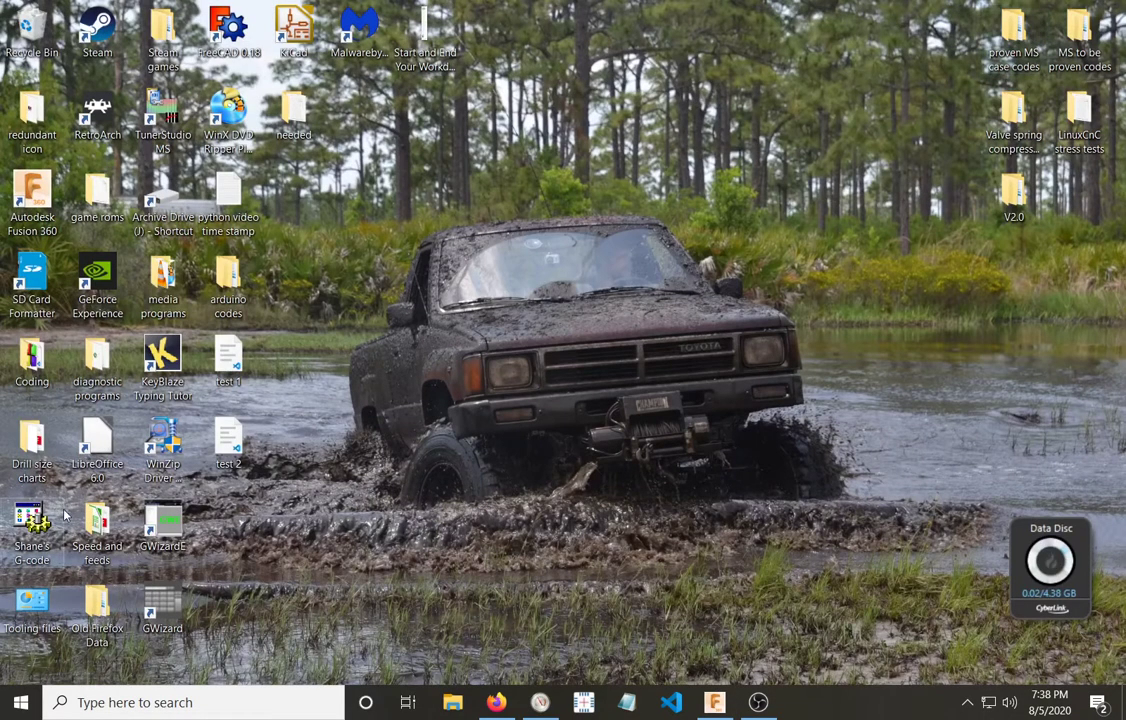
pyautogui.doubleClick(229, 440)
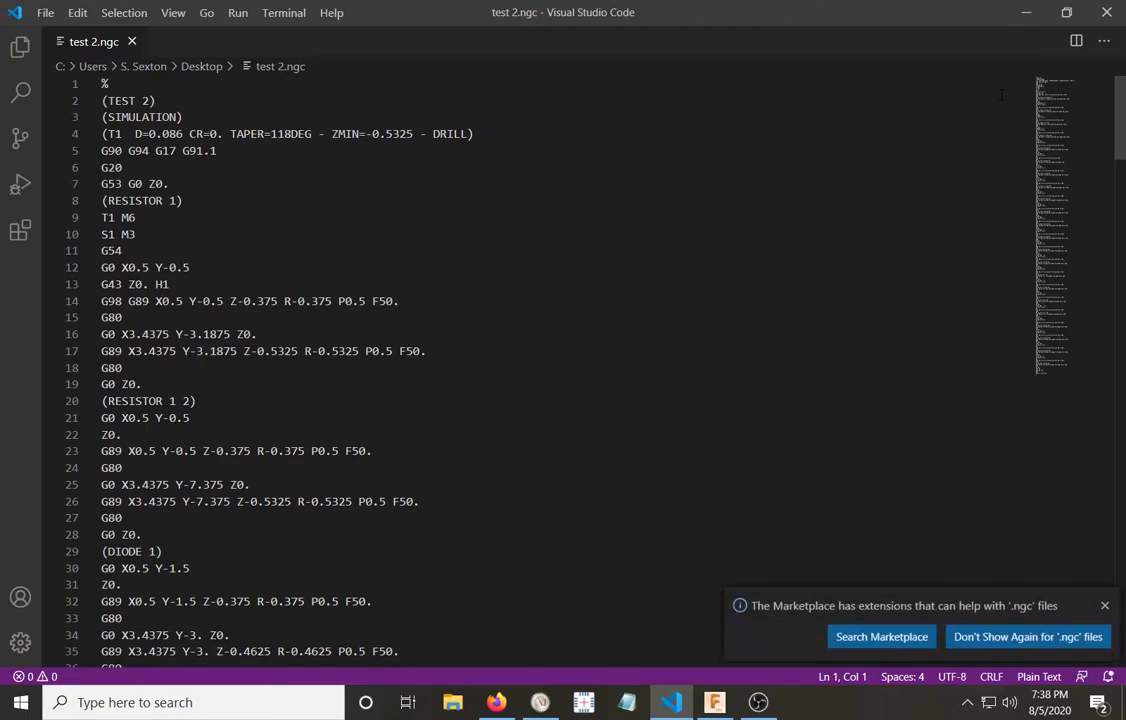
pyautogui.moveTo(1121, 104); pyautogui.dragTo(1119, 568)
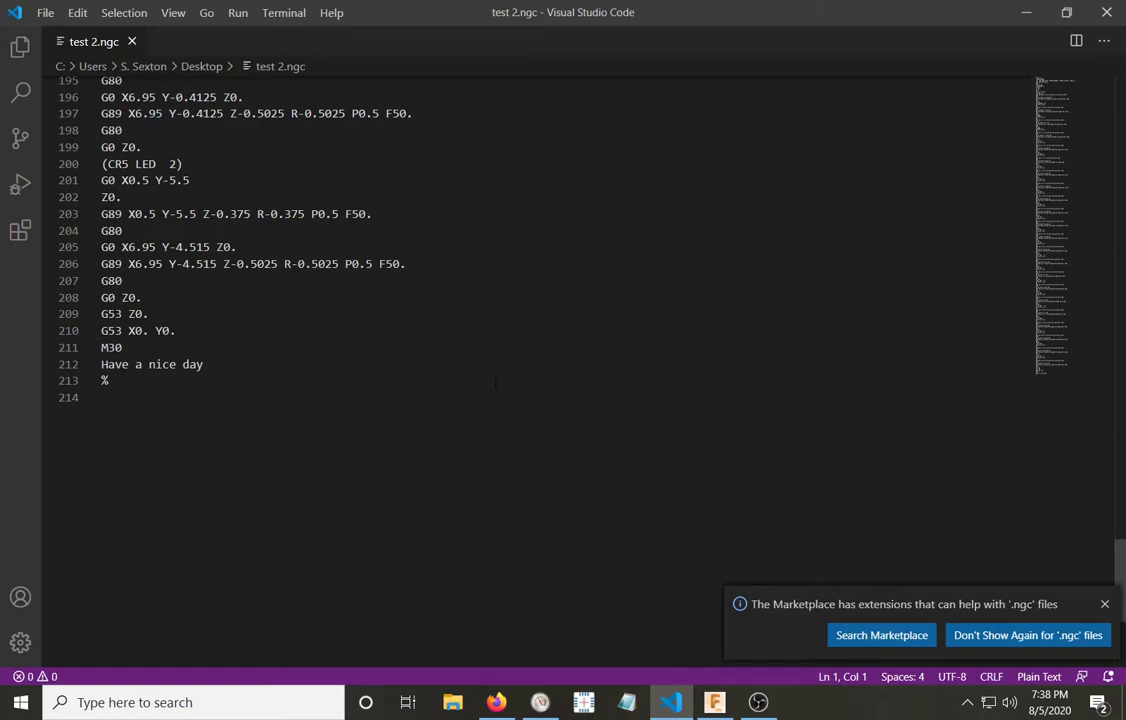
pyautogui.moveTo(1120, 562); pyautogui.dragTo(1121, 110)
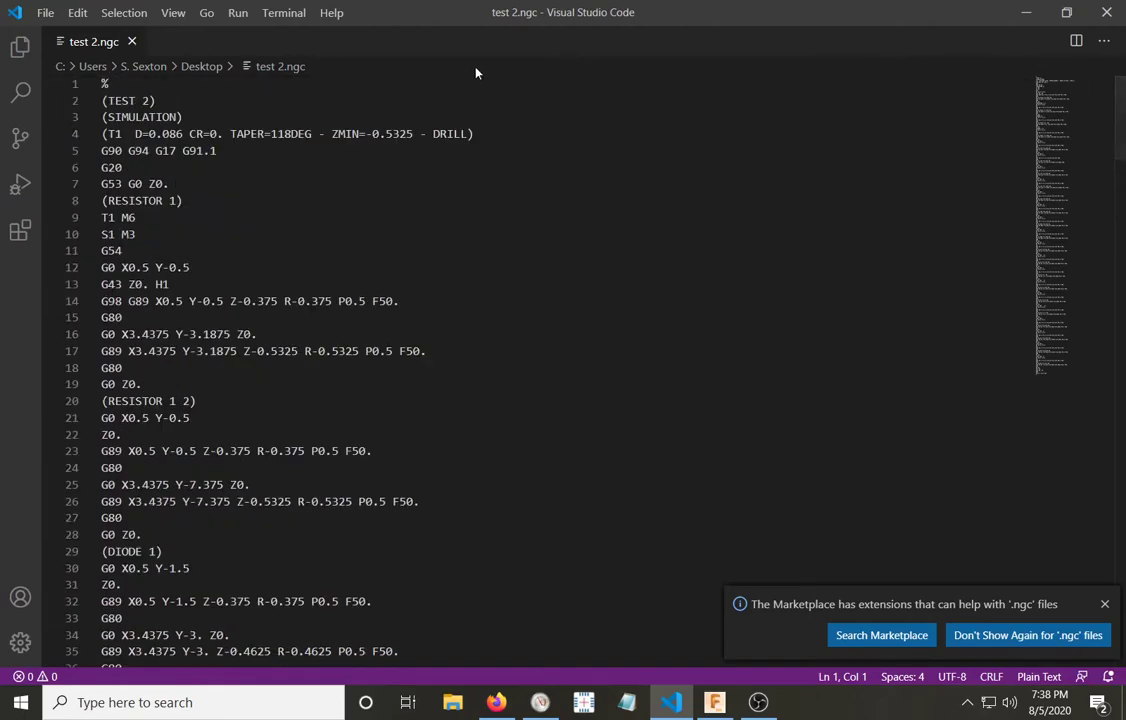
pyautogui.click(1108, 14)
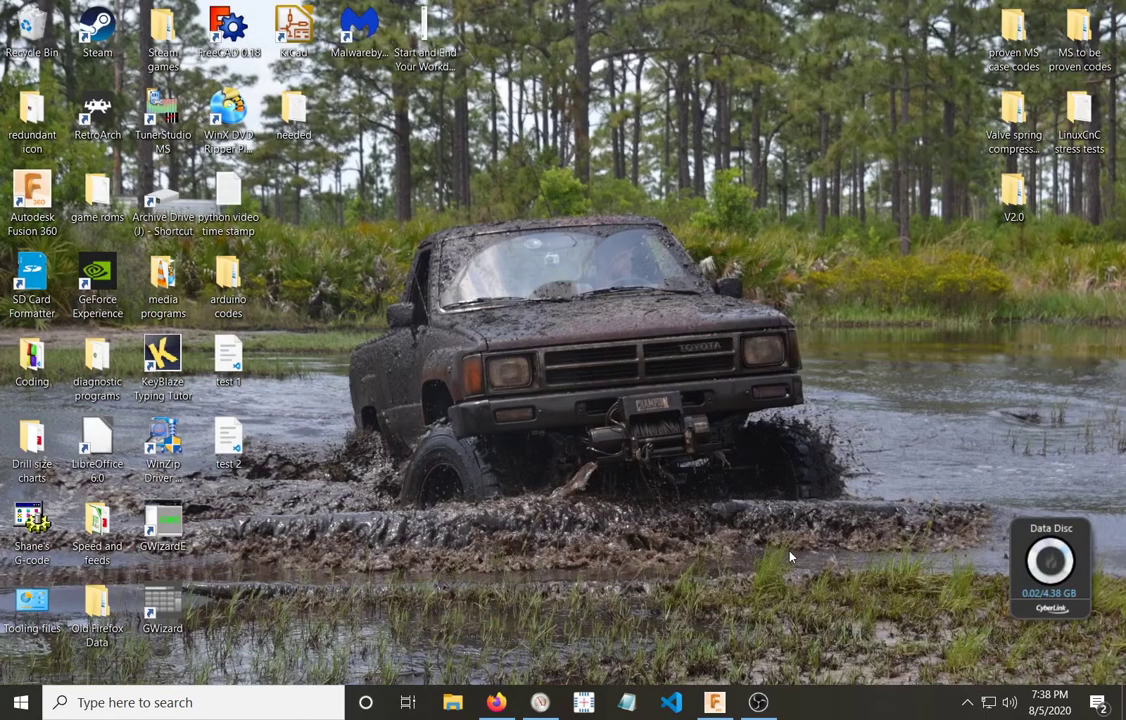